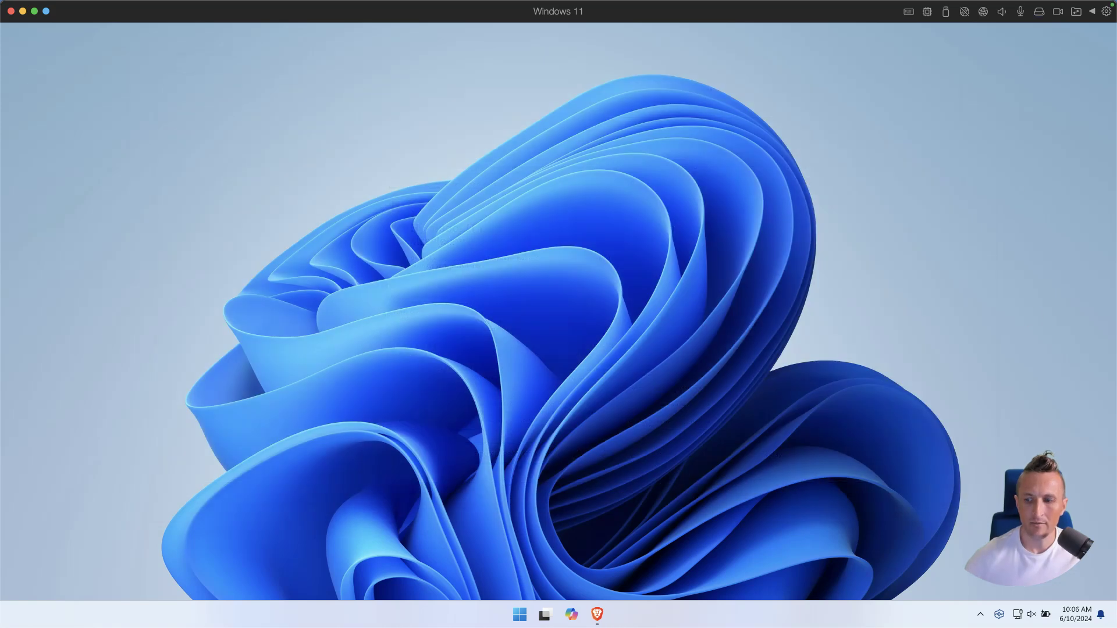
Open Recall from the system tray and step back through today's snapshots of the GPT-4 zero-day article
{"action": "left_click", "coordinate": [1000, 615]}
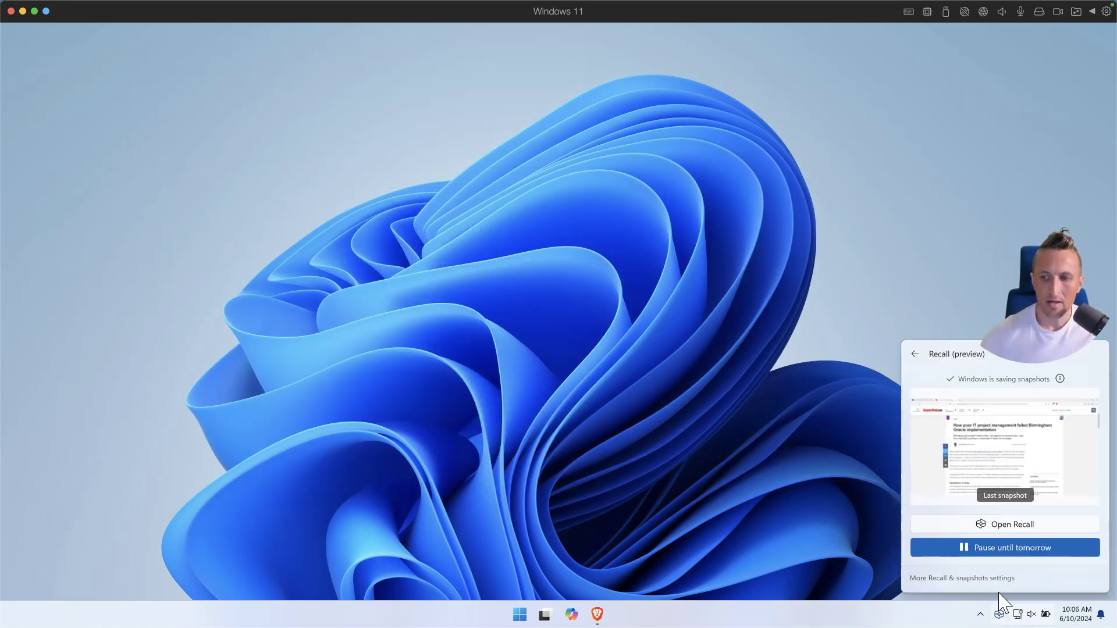
{"action": "left_click", "coordinate": [1025, 530]}
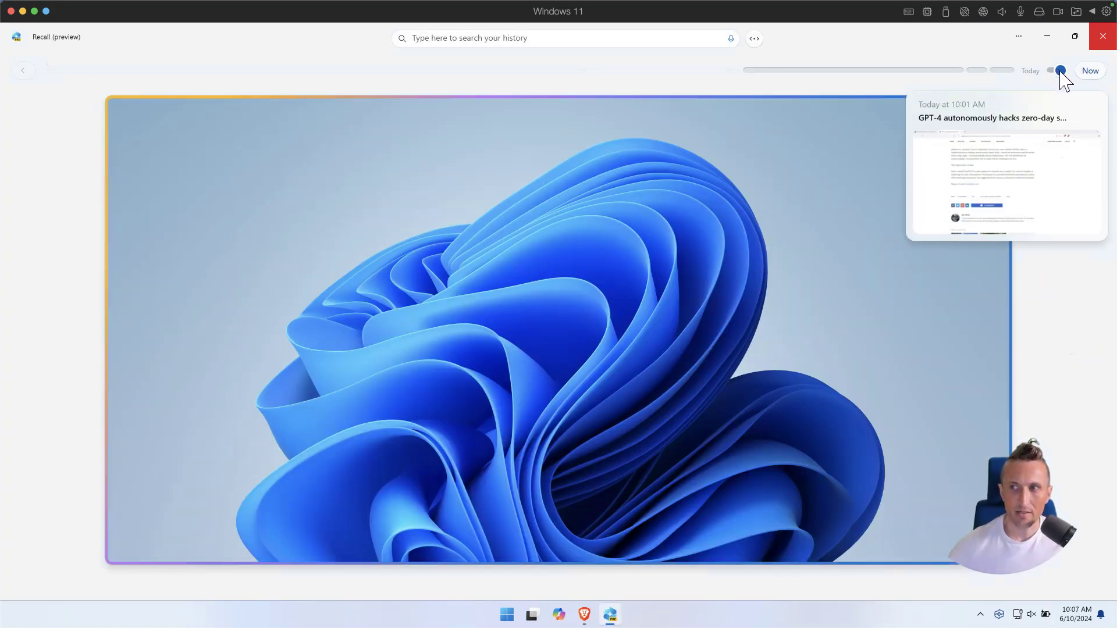
{"action": "left_click", "coordinate": [1062, 76]}
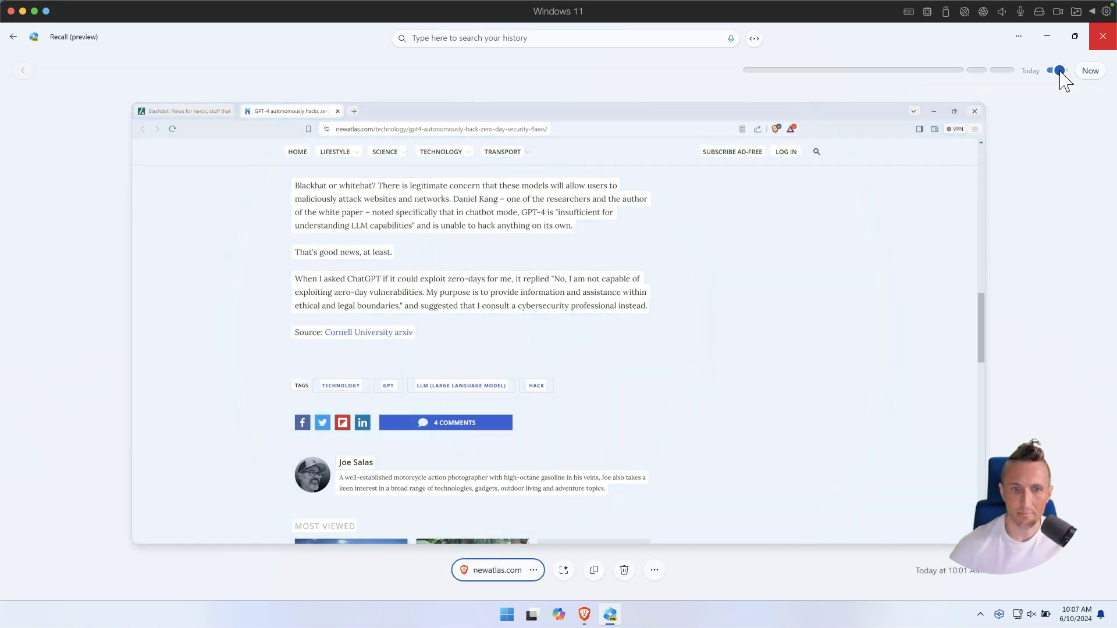
{"action": "key", "text": "Left"}
{"action": "key", "text": "Left"}
{"action": "key", "text": "Left"}
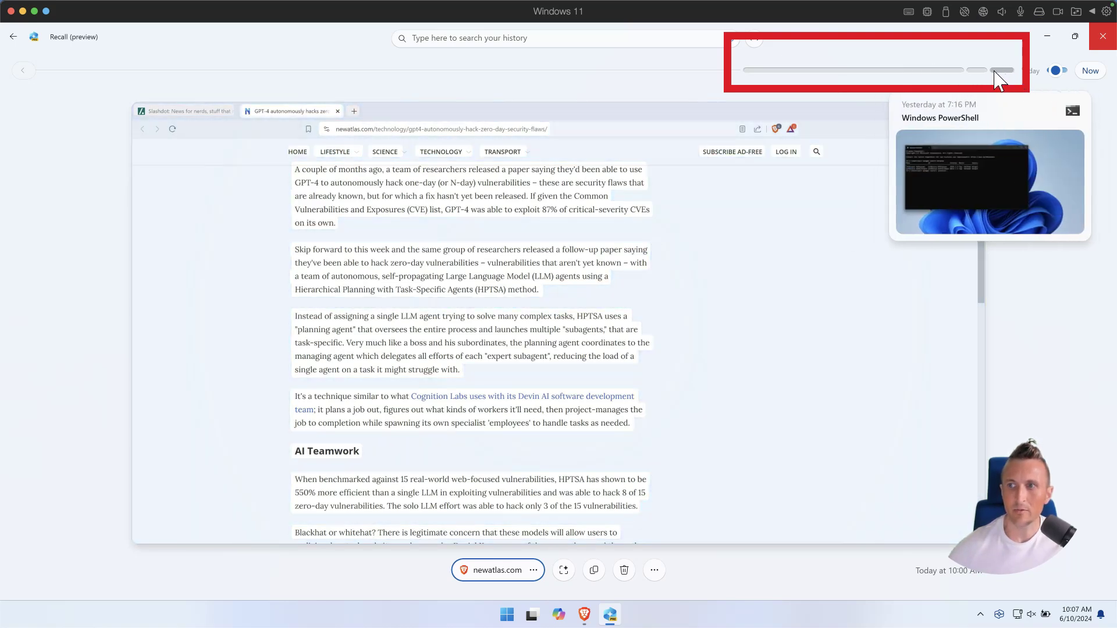
Browse yesterday's timeline segments, viewing the Windows PowerShell, Copilot and Registry Editor snapshots
{"action": "left_click", "coordinate": [993, 70]}
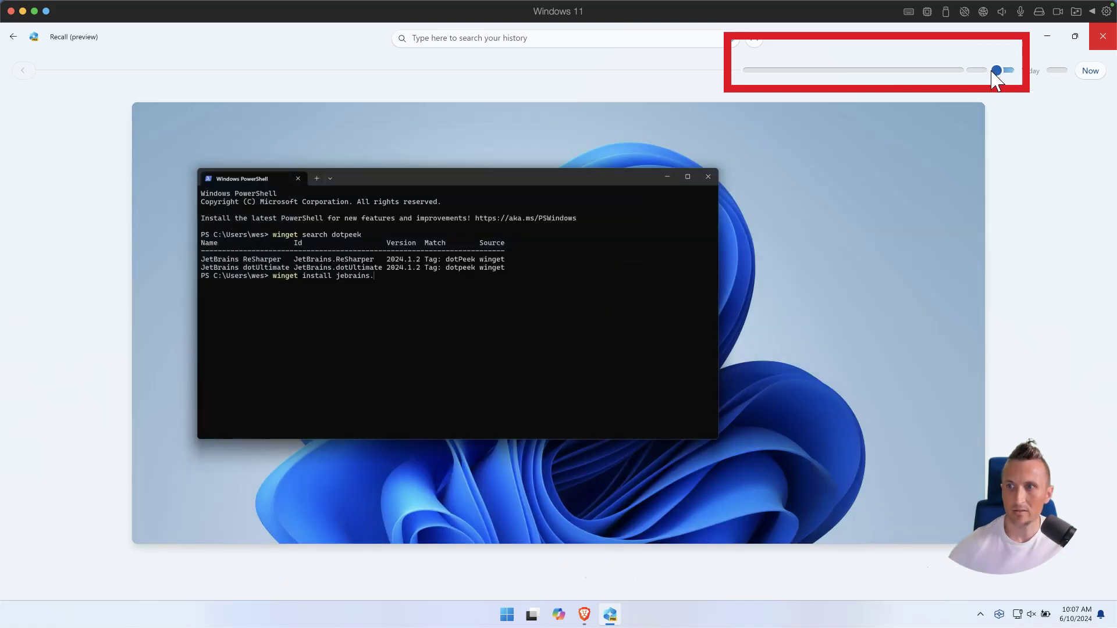
{"action": "left_click", "coordinate": [989, 76]}
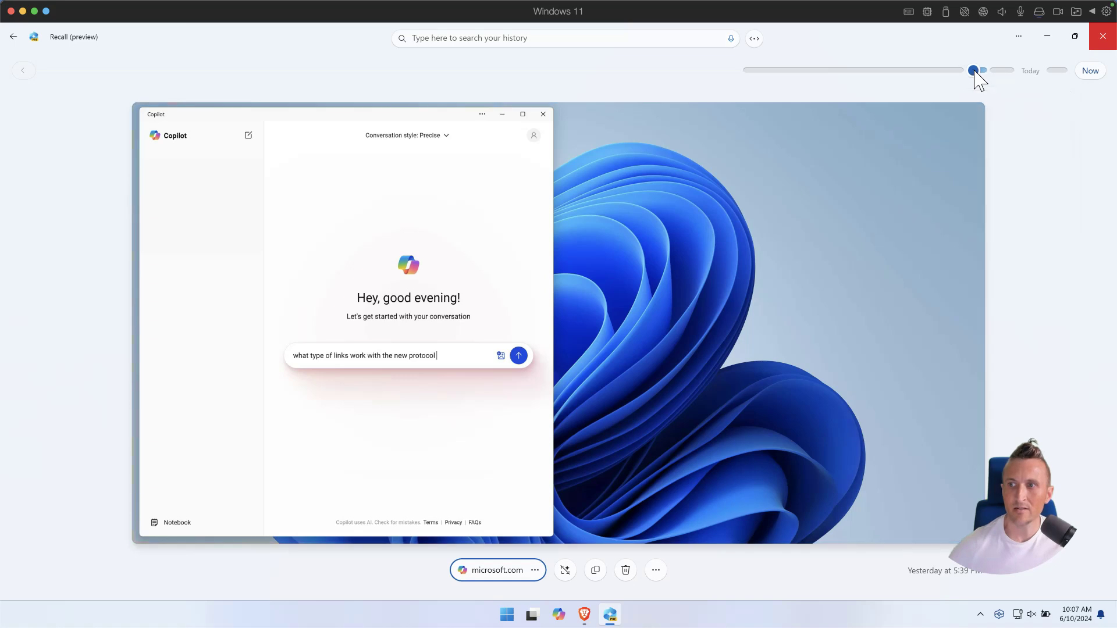
{"action": "left_click", "coordinate": [961, 74]}
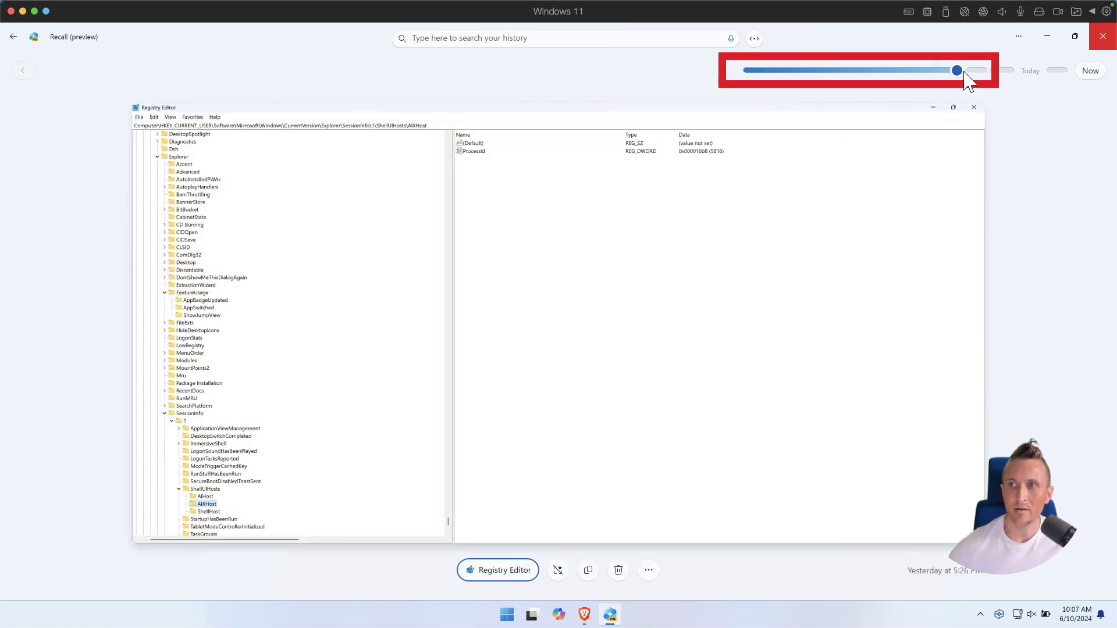
{"action": "left_click", "coordinate": [971, 74]}
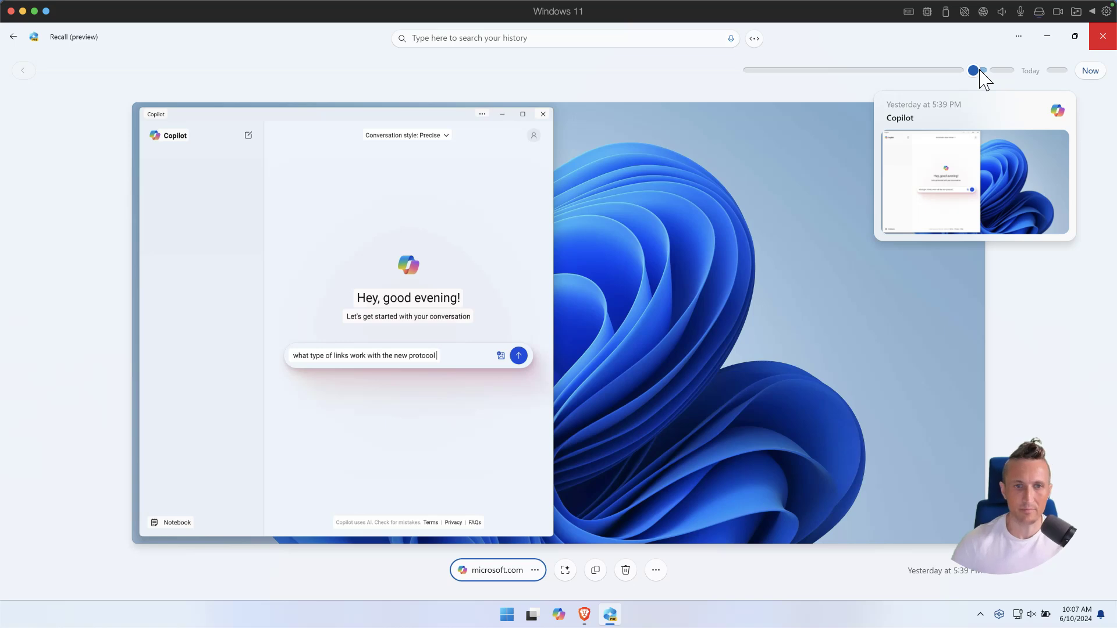
{"action": "left_click", "coordinate": [978, 71]}
{"action": "left_click_drag", "start_coordinate": [978, 70], "coordinate": [955, 69]}
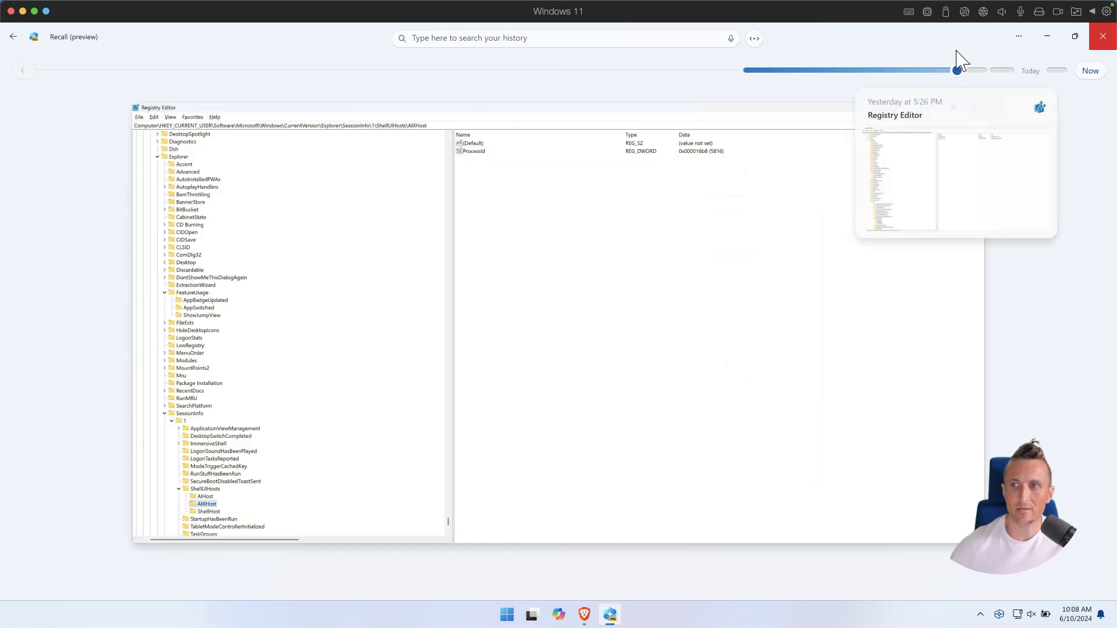
Search the snapshot history for "winget install"
{"action": "left_click", "coordinate": [691, 39]}
{"action": "type", "text": "winget install"}
{"action": "key", "text": "Return"}
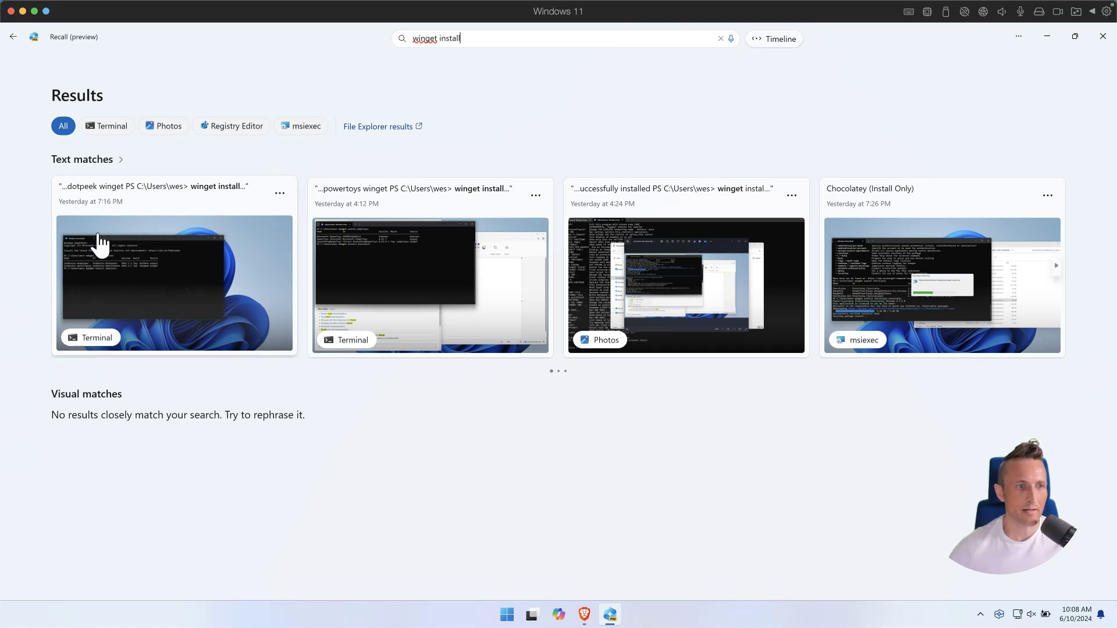
View the dotpeek terminal match with its following snapshot and the powertoys terminal match, returning to the results
{"action": "left_click", "coordinate": [145, 275]}
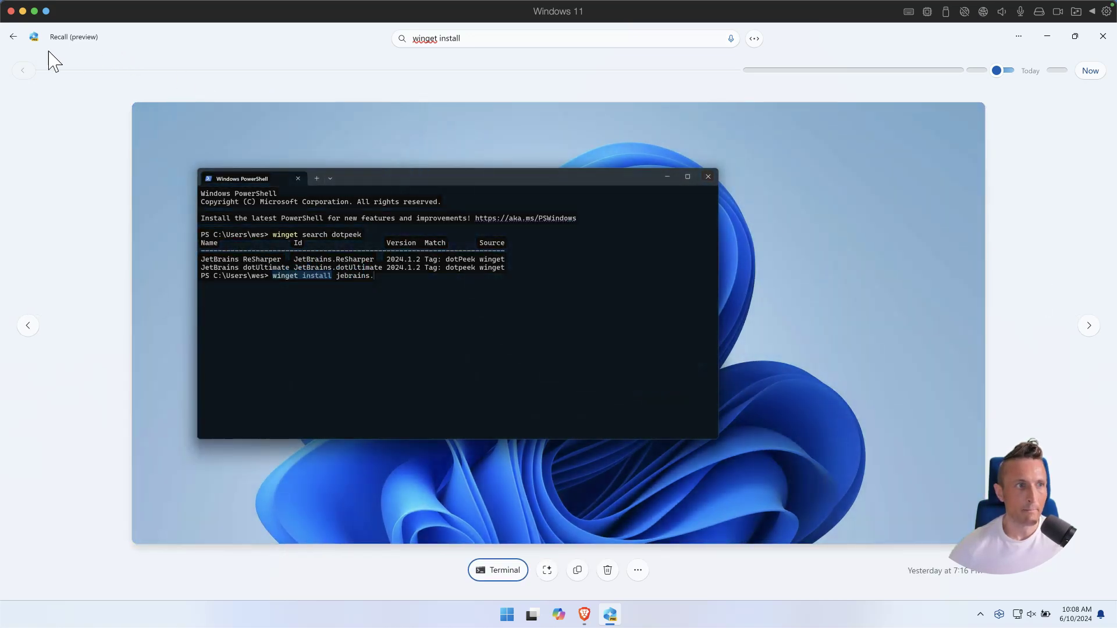
{"action": "left_click", "coordinate": [1092, 328]}
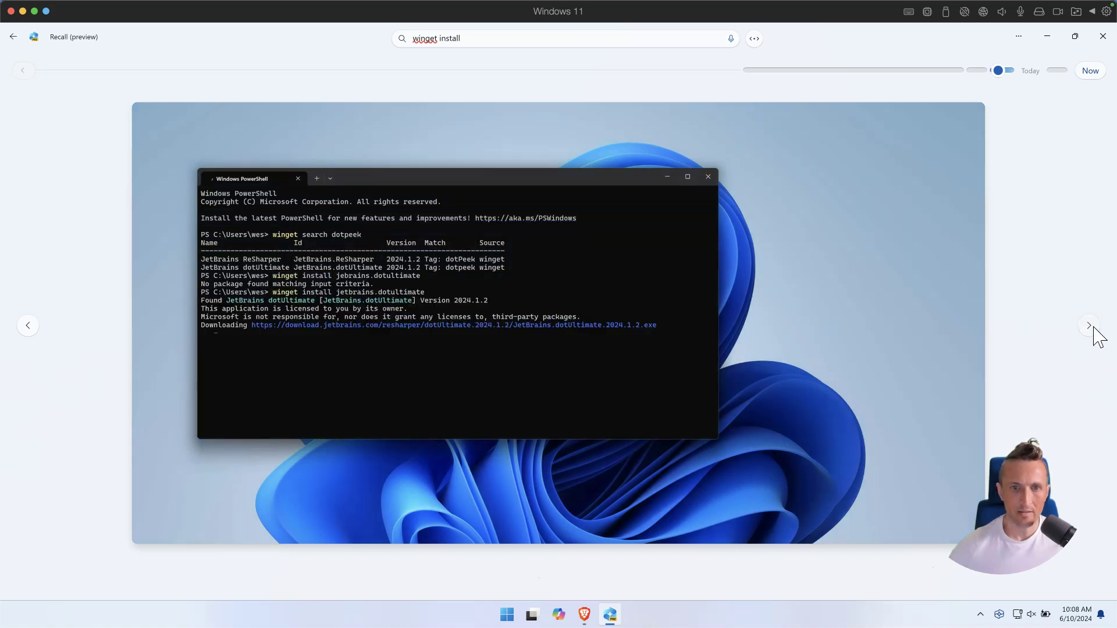
{"action": "left_click", "coordinate": [28, 326]}
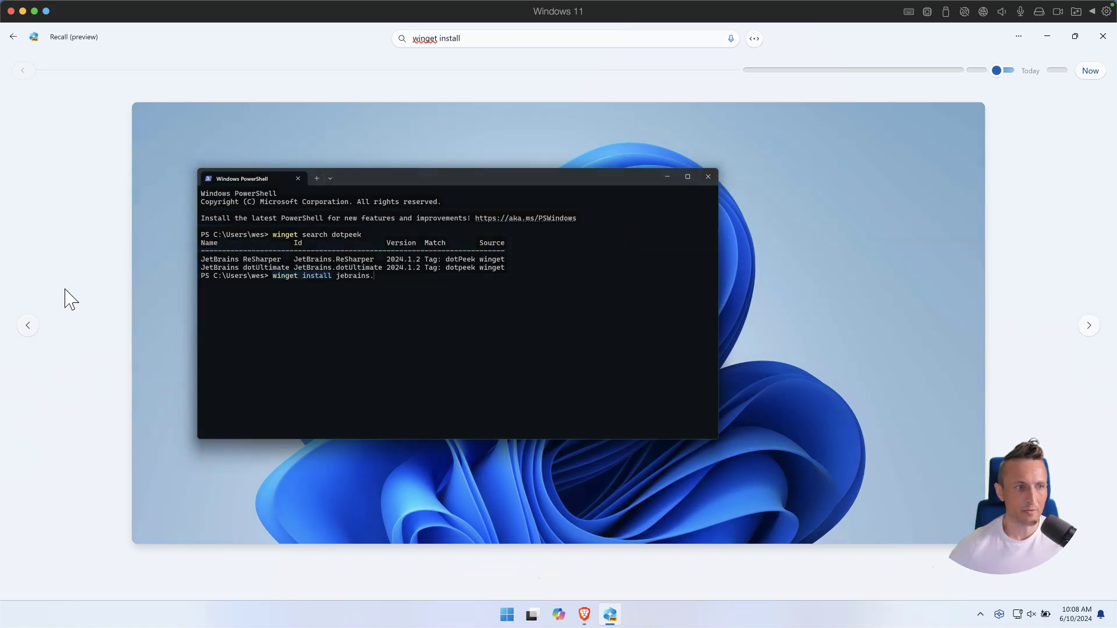
{"action": "left_click", "coordinate": [13, 36]}
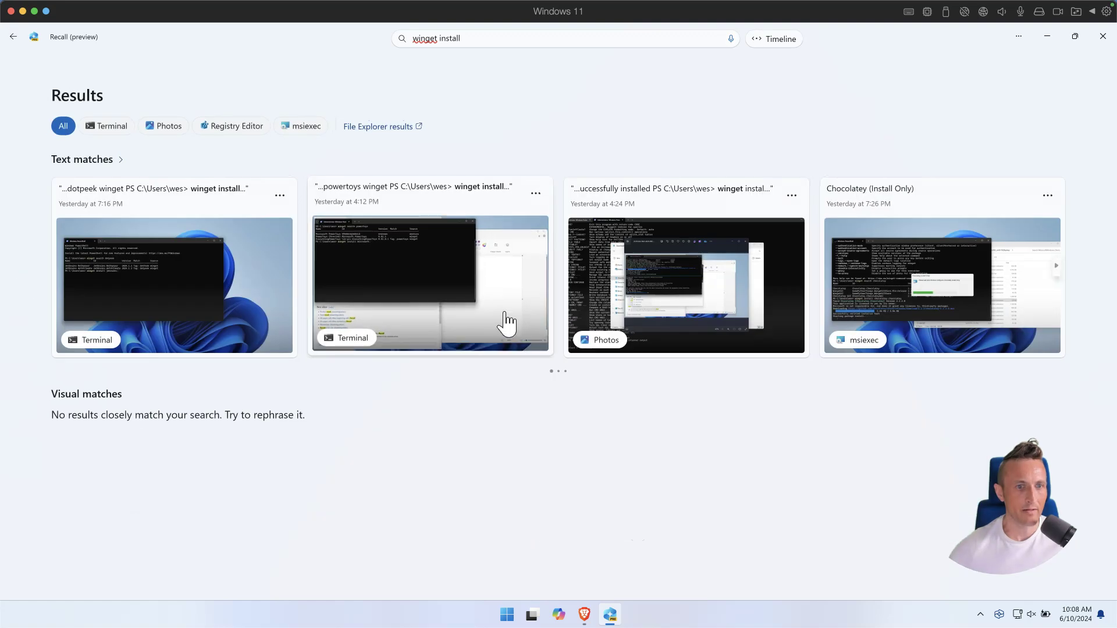
{"action": "left_click", "coordinate": [434, 295]}
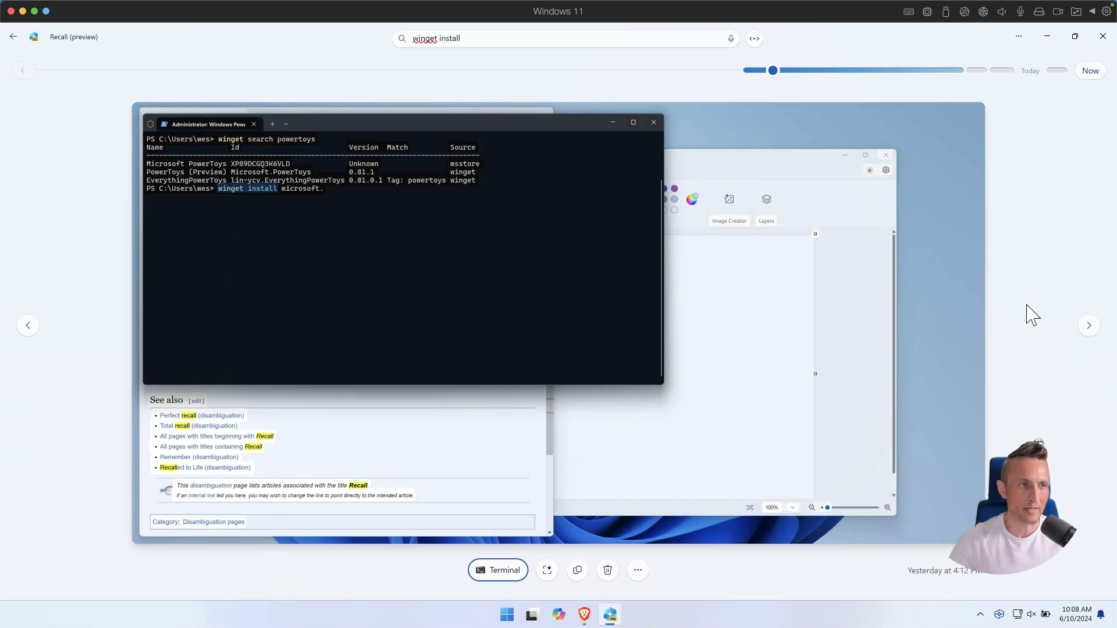
{"action": "left_click", "coordinate": [13, 37]}
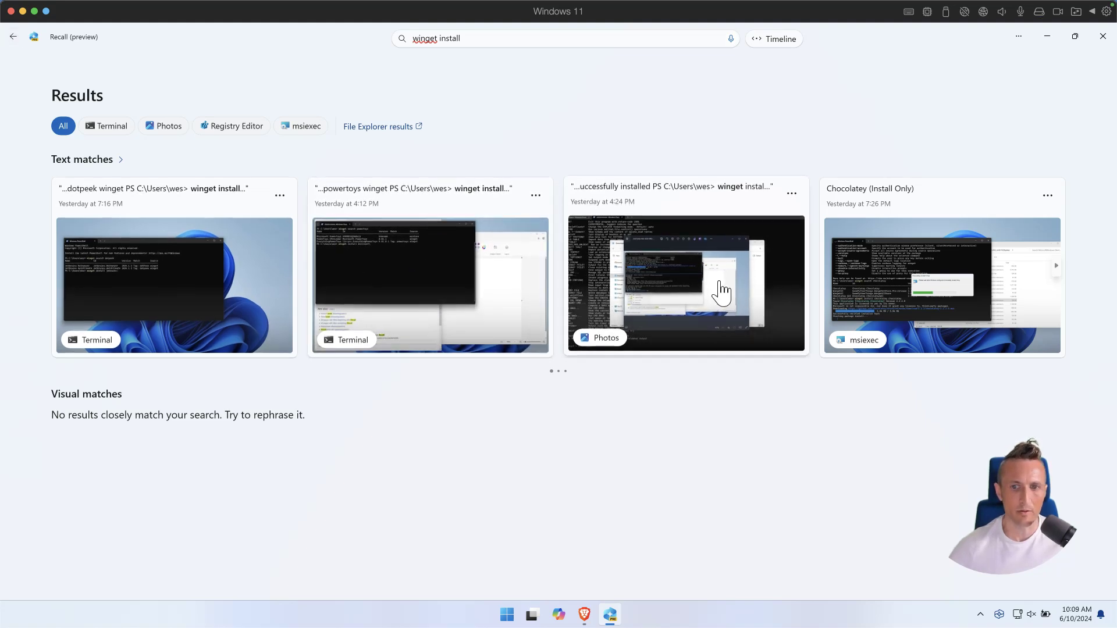
Open the "Chocolatey (Install Only)" match and copy the text "winget install chocolatey.chocolatey" from the snapshot
{"action": "left_click", "coordinate": [960, 270]}
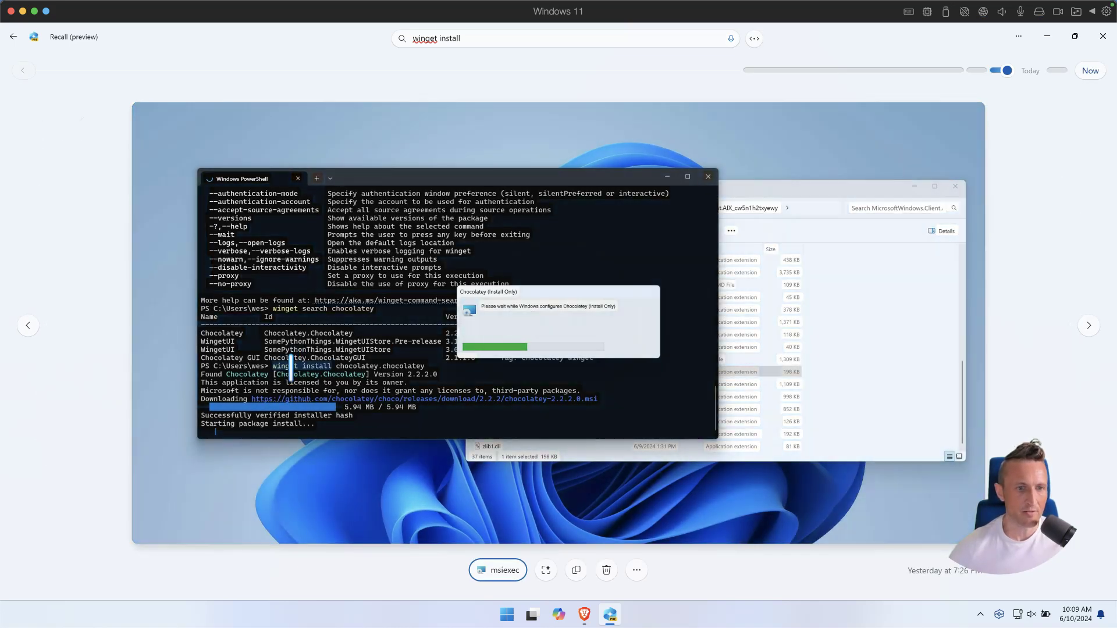
{"action": "left_click_drag", "start_coordinate": [273, 366], "coordinate": [425, 366]}
{"action": "right_click", "coordinate": [399, 370]}
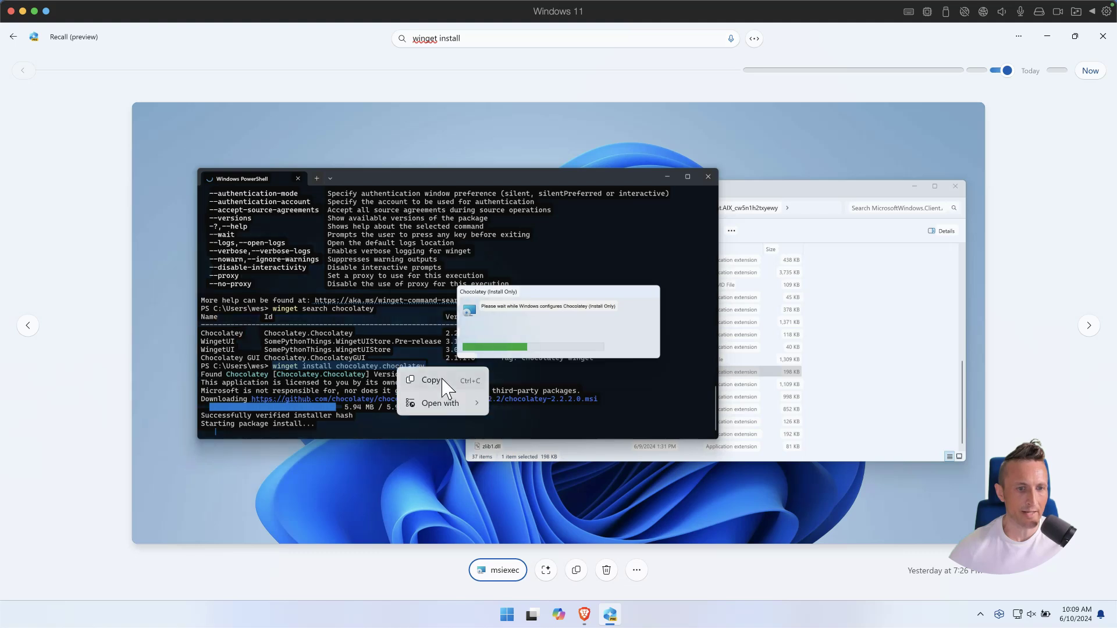
{"action": "left_click", "coordinate": [422, 377]}
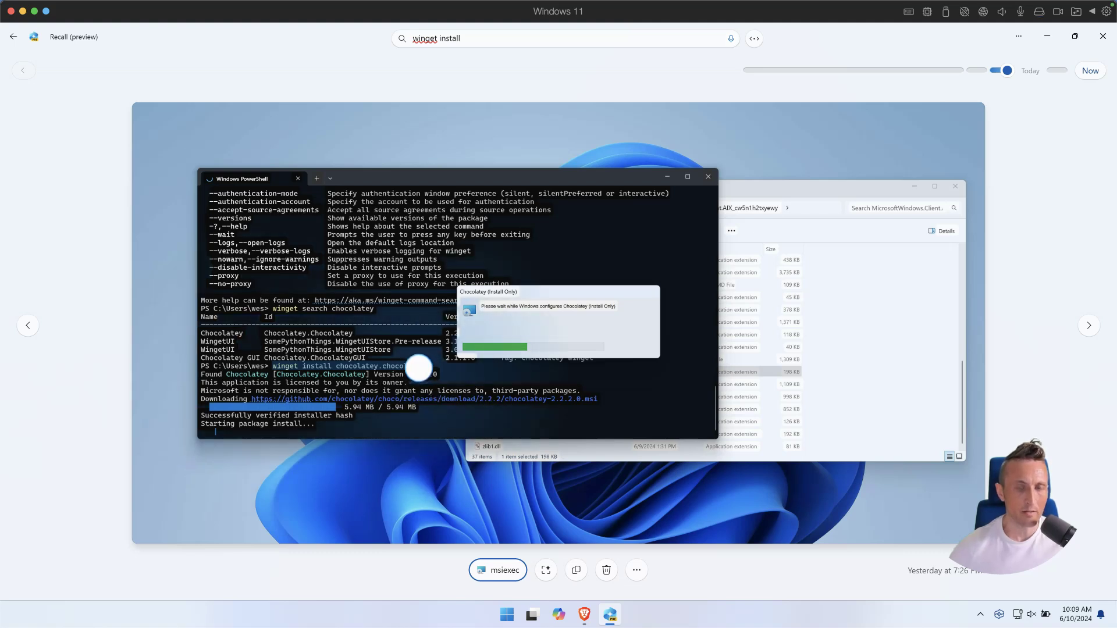
Replace the search text with the copied command "winget install chocolatey.chocolatey" and run the search
{"action": "left_click", "coordinate": [512, 44]}
{"action": "key", "text": "ctrl+a"}
{"action": "key", "text": "ctrl+v"}
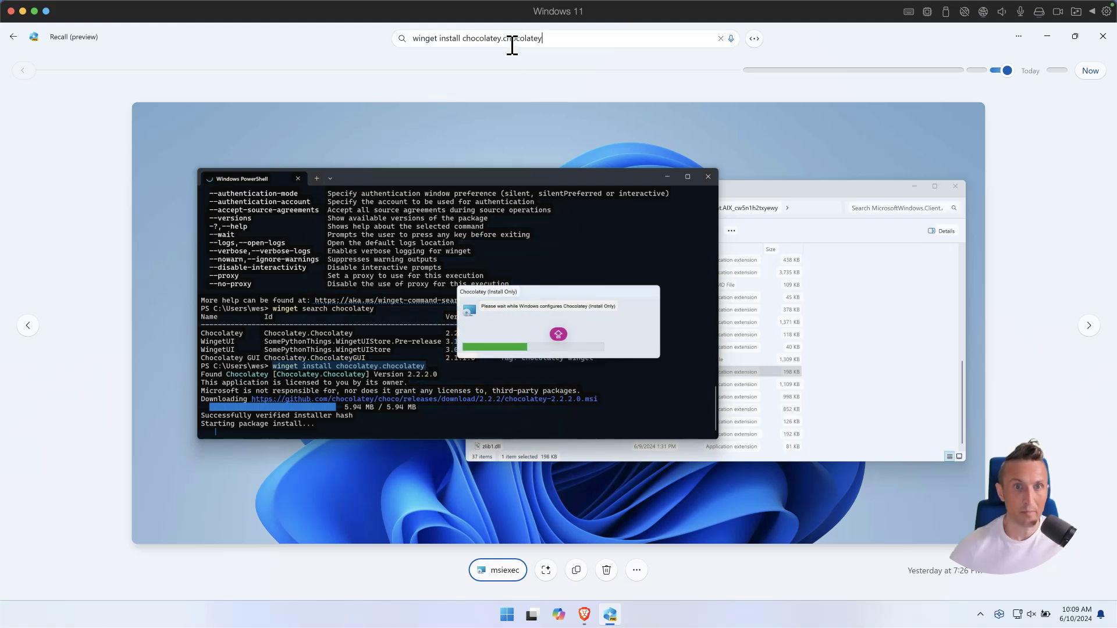
{"action": "key", "text": "Return"}
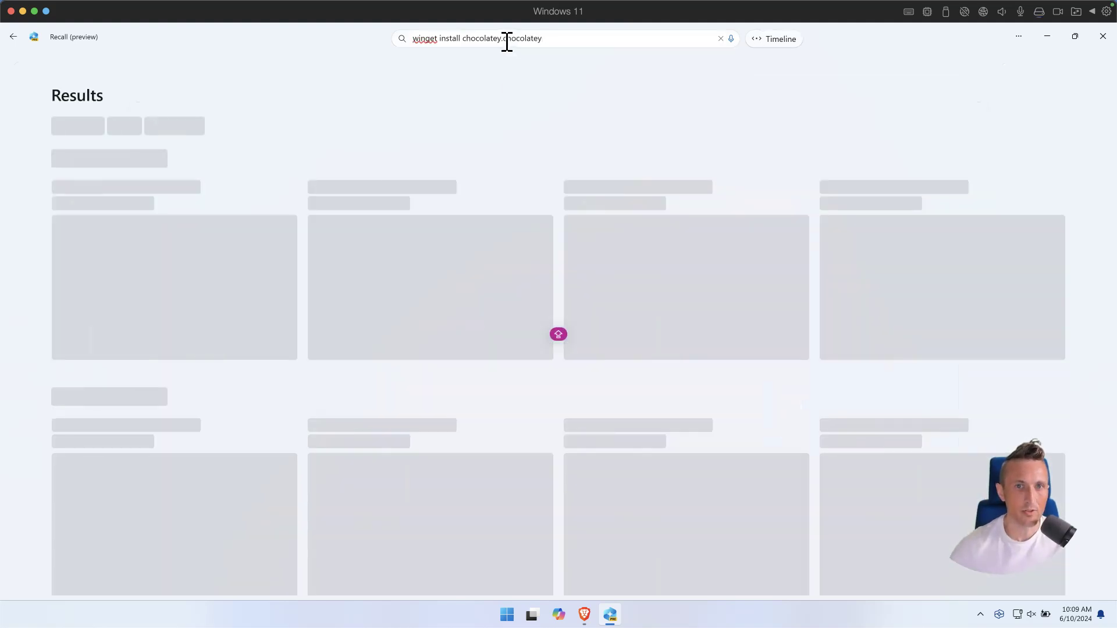
Search the snapshot history for "Chocolatey" and for "HEART"
{"action": "left_click_drag", "start_coordinate": [506, 42], "coordinate": [356, 37]}
{"action": "type", "text": "C"}
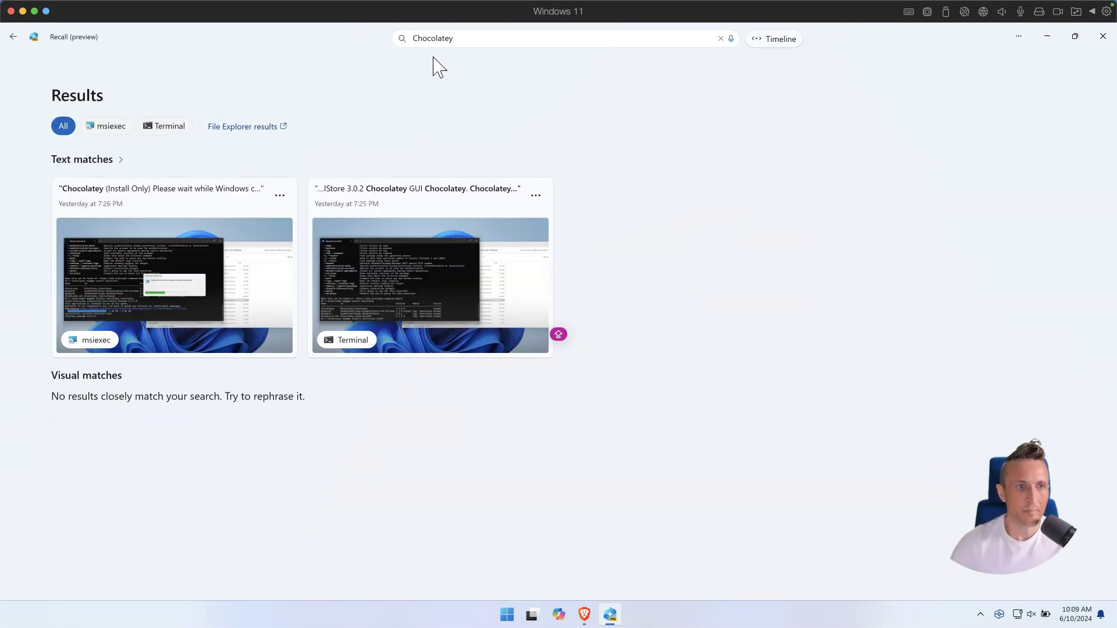
{"action": "double_click", "coordinate": [460, 40]}
{"action": "type", "text": "HEART"}
{"action": "key", "text": "Return"}
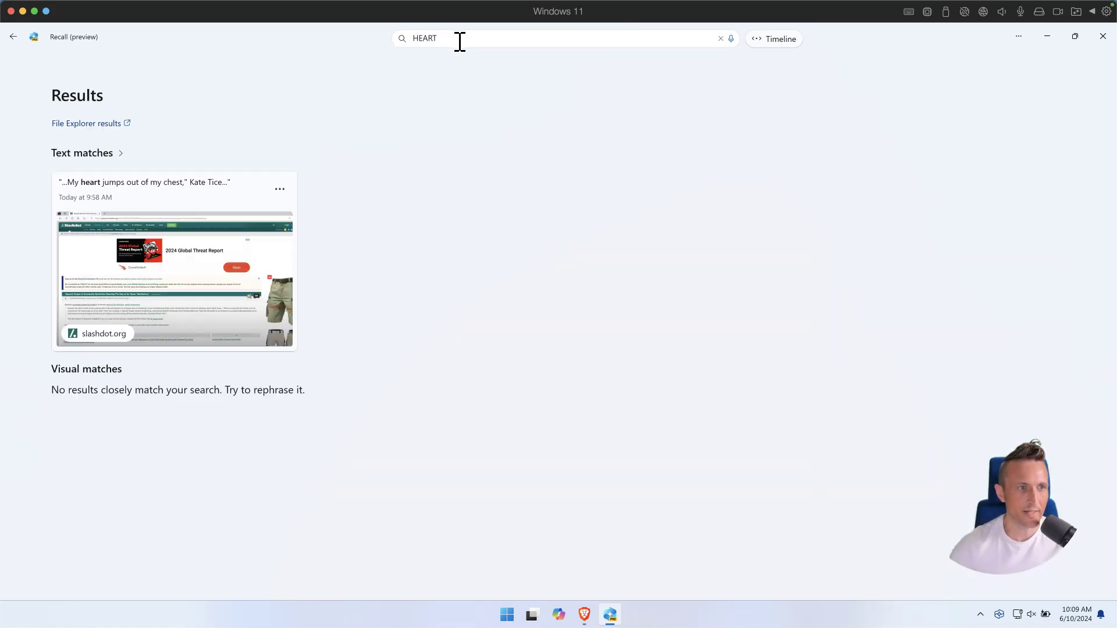
Search the snapshot history for "red" and for "paint"
{"action": "type", "text": "red"}
{"action": "key", "text": "Return"}
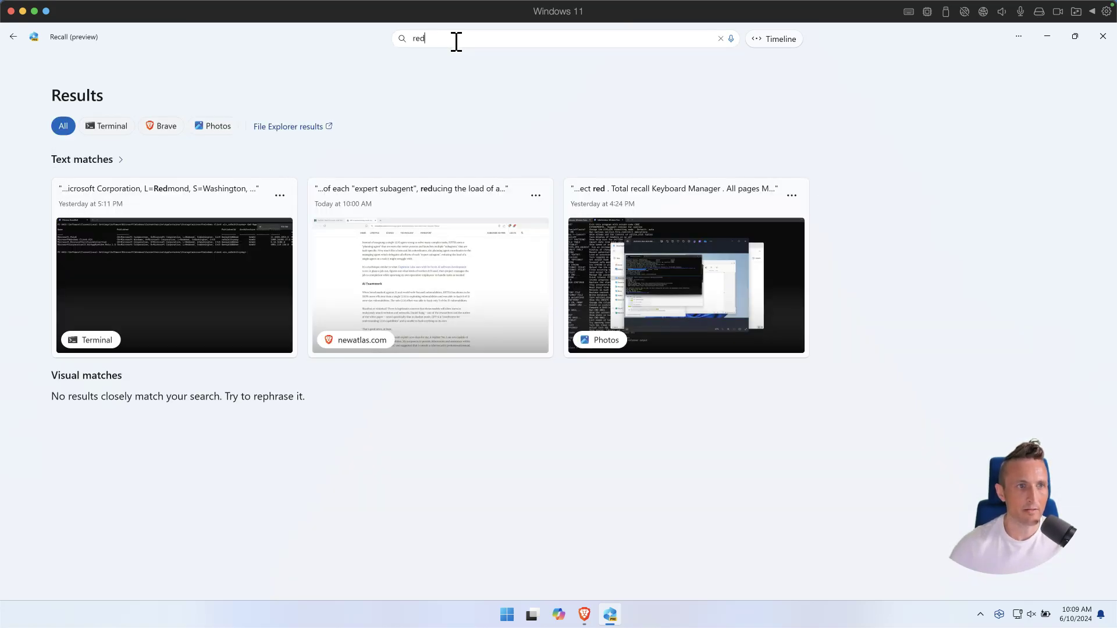
{"action": "type", "text": "paint"}
{"action": "key", "text": "Return"}
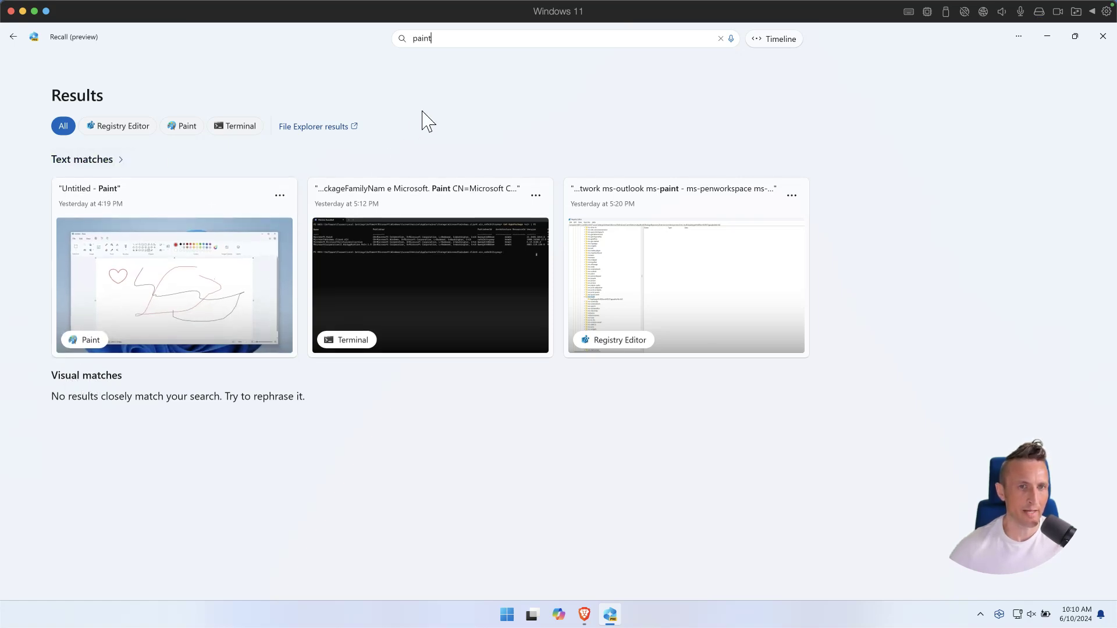
Search the snapshot history for "brave" and for "rick"
{"action": "type", "text": "brave"}
{"action": "key", "text": "Return"}
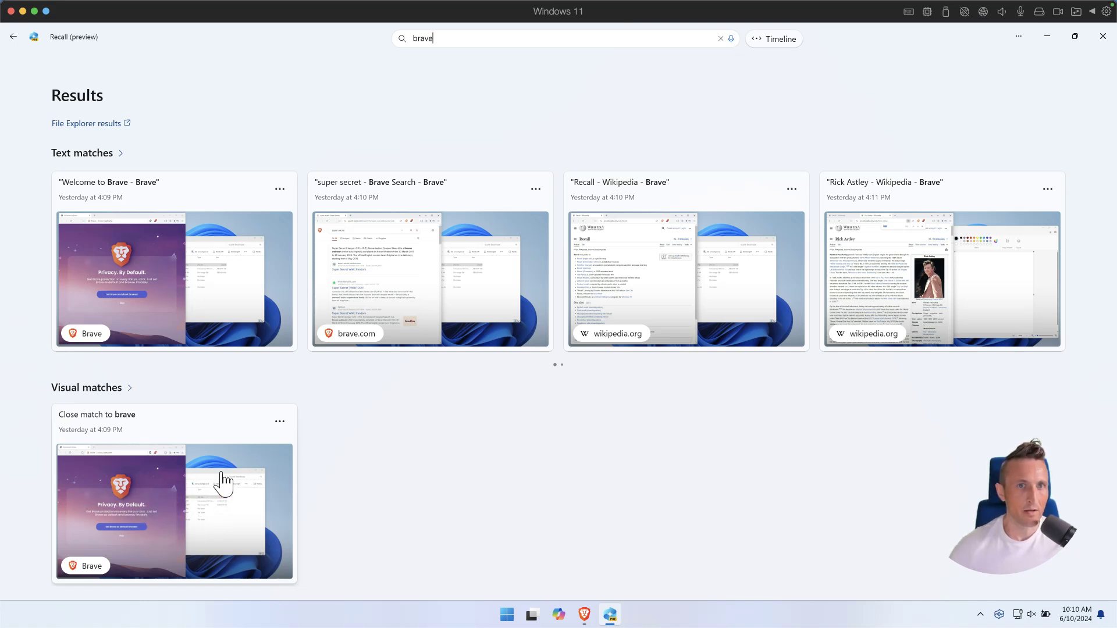
{"action": "key", "text": "Return"}
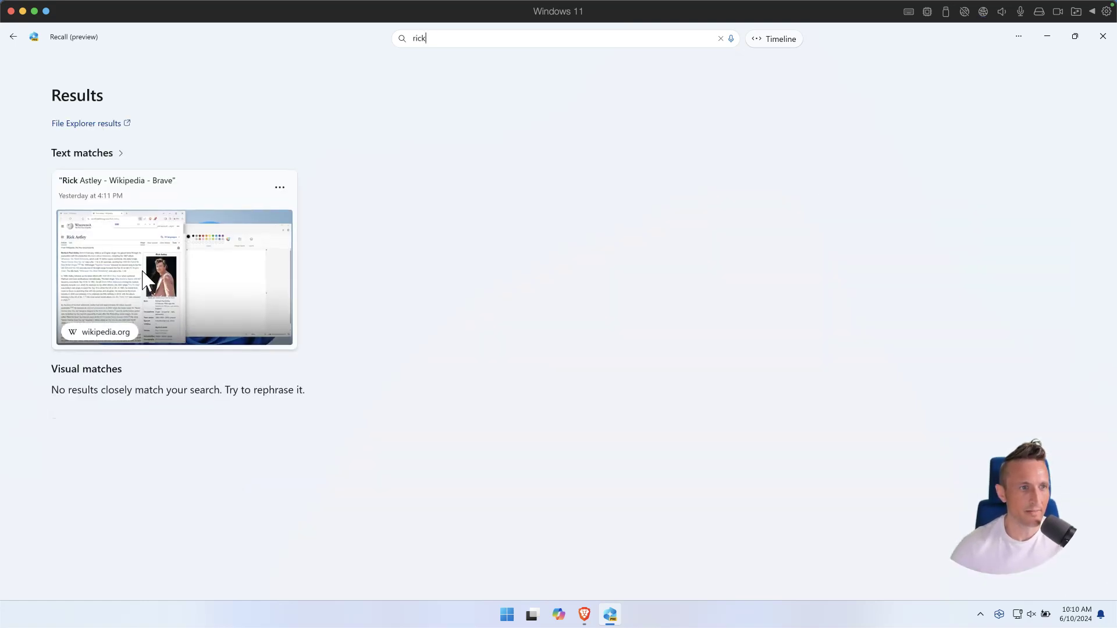
Search the snapshot history for "wikipedia"
{"action": "key", "text": "ctrl+a"}
{"action": "type", "text": "wikipedia"}
{"action": "key", "text": "Return"}
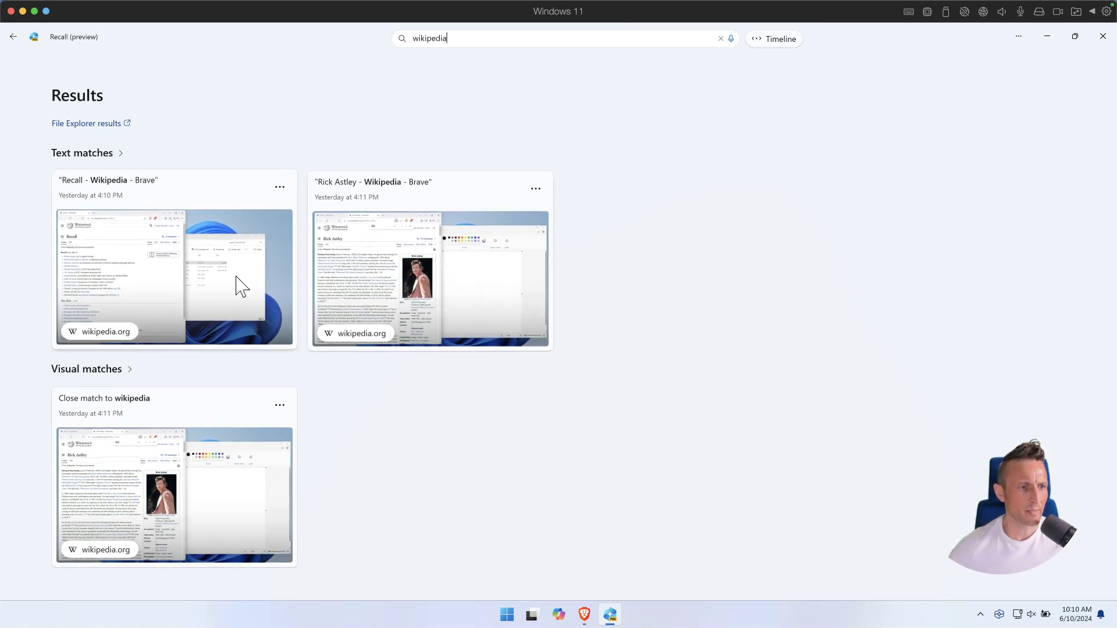
Open the "Recall - Wikipedia" snapshot, relaunch its page in Brave, and return to the search results in Recall
{"action": "left_click", "coordinate": [137, 276]}
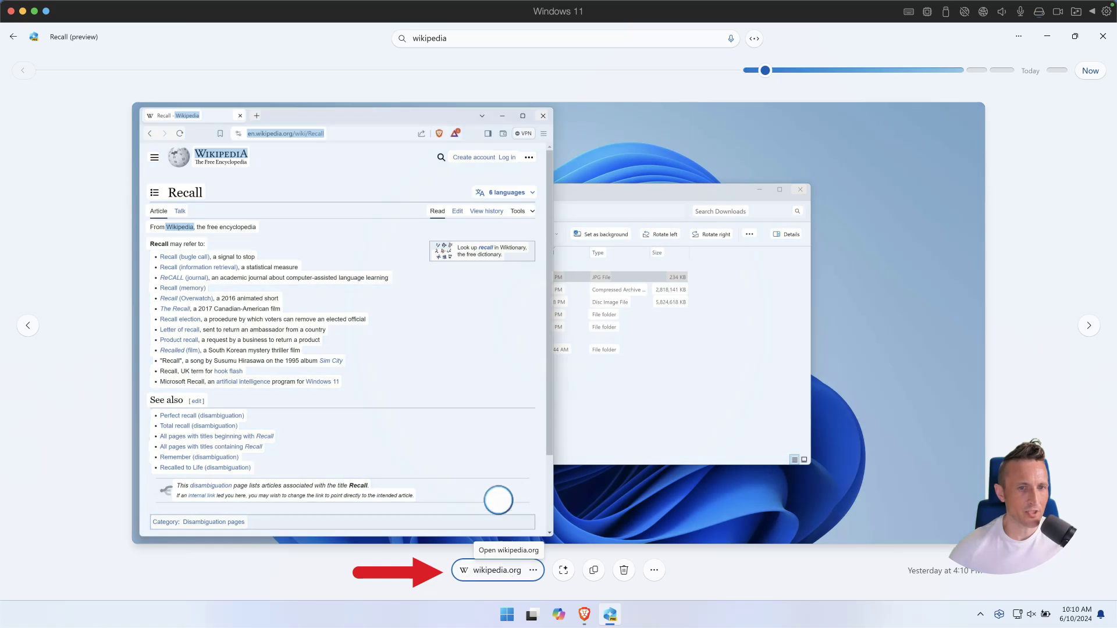
{"action": "left_click", "coordinate": [497, 571]}
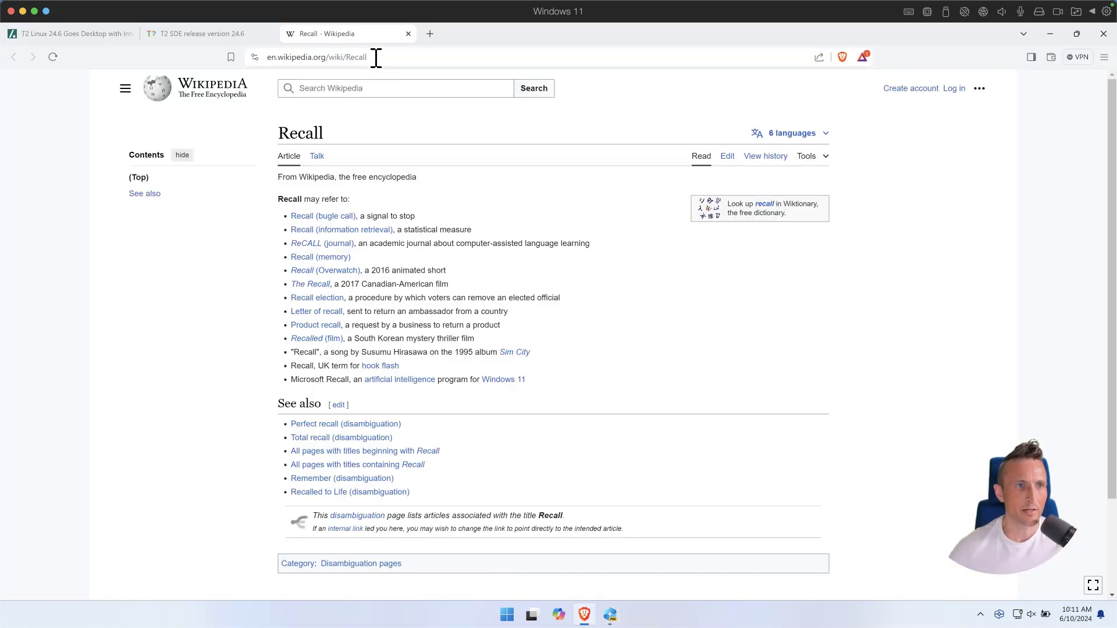
{"action": "double_click", "coordinate": [377, 57]}
{"action": "key", "text": "alt+Tab"}
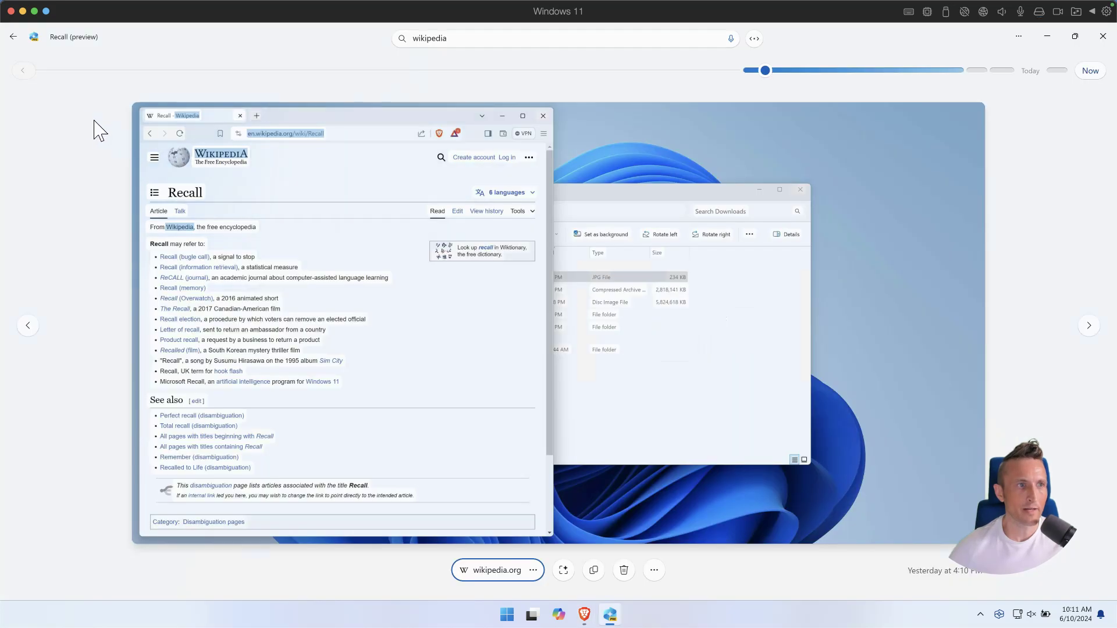
{"action": "left_click", "coordinate": [13, 36]}
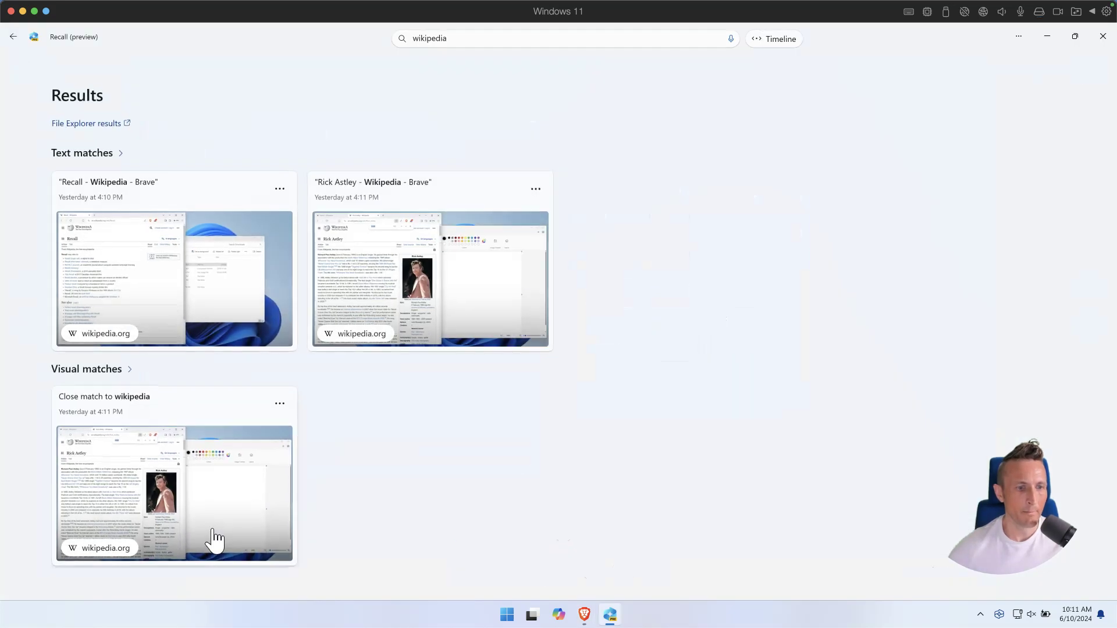
Open the "Rick Astley - Wikipedia" snapshot, relaunch its page in Brave, and switch back to Recall
{"action": "left_click", "coordinate": [377, 283]}
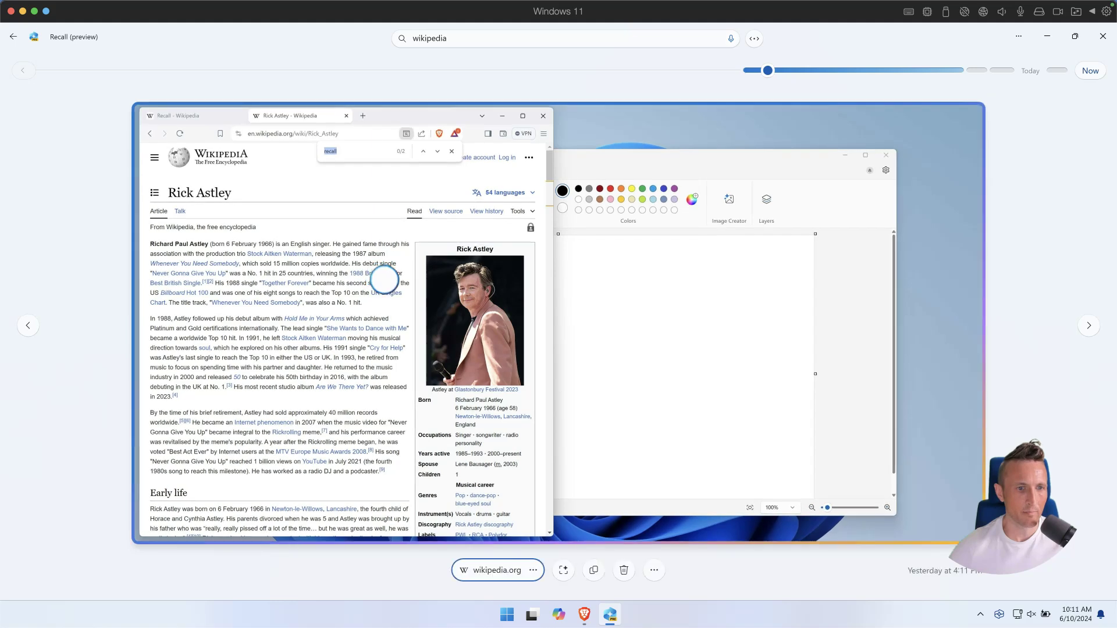
{"action": "left_click", "coordinate": [505, 571]}
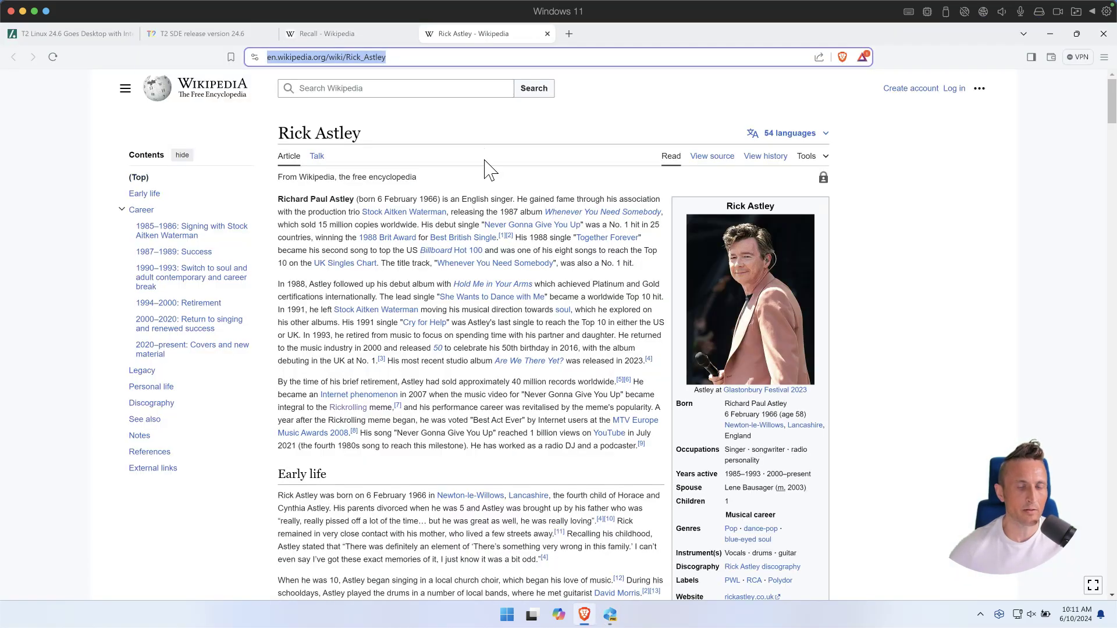
{"action": "key", "text": "alt+Tab"}
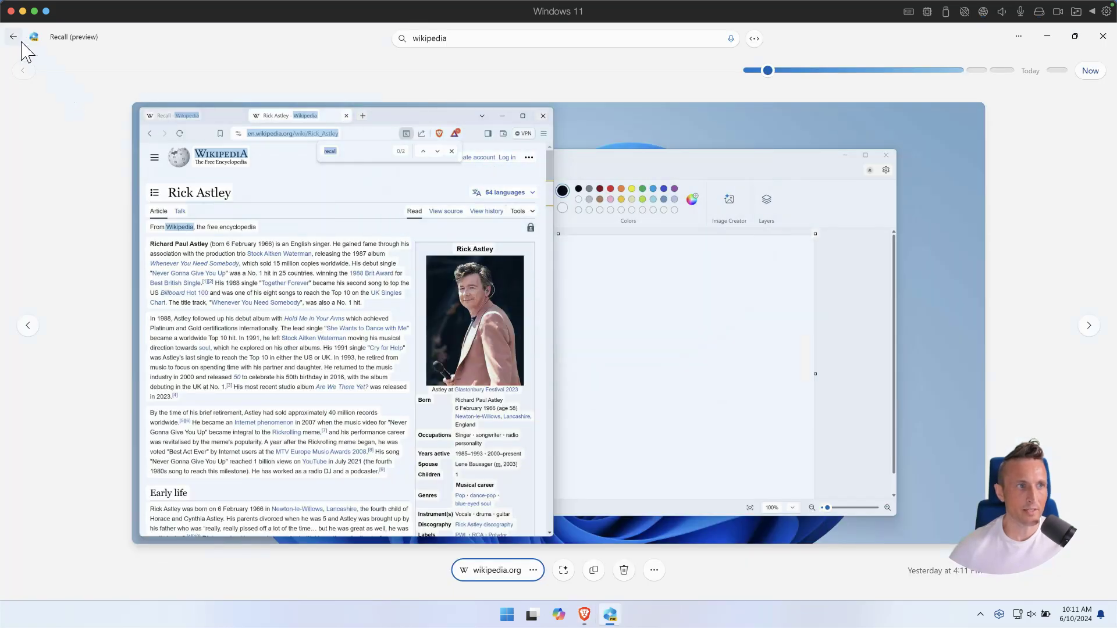
Advance through the snapshots to yesterday's 4:12 PM Terminal capture, relaunch Terminal from it, and return to Recall
{"action": "left_click", "coordinate": [1093, 331]}
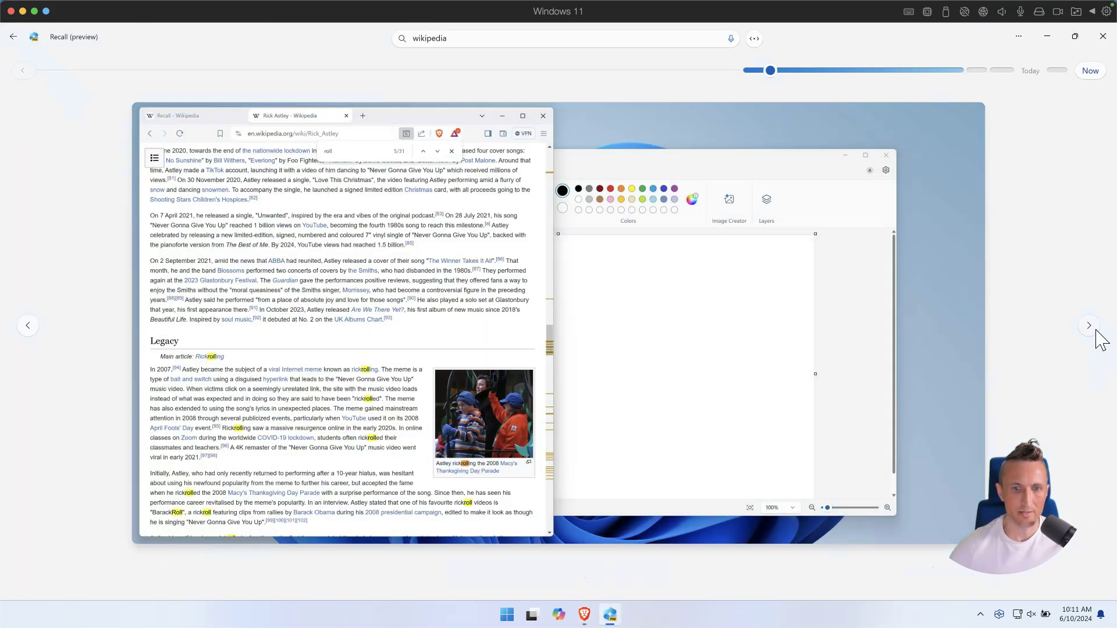
{"action": "left_click", "coordinate": [1096, 332]}
{"action": "left_click", "coordinate": [1095, 332]}
{"action": "left_click", "coordinate": [1096, 332]}
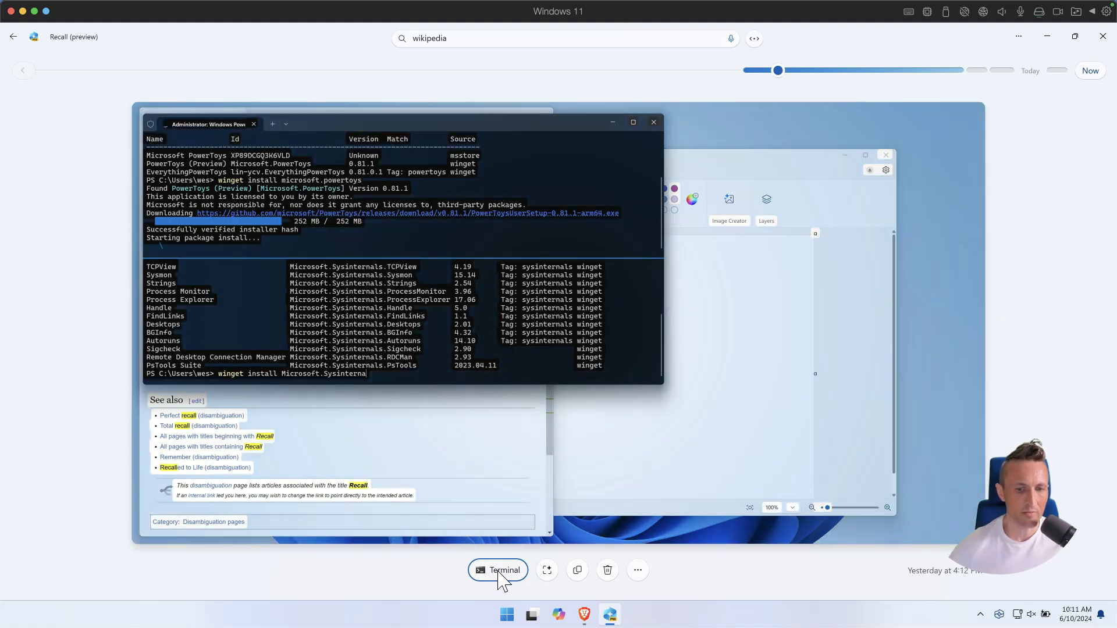
{"action": "left_click", "coordinate": [498, 572]}
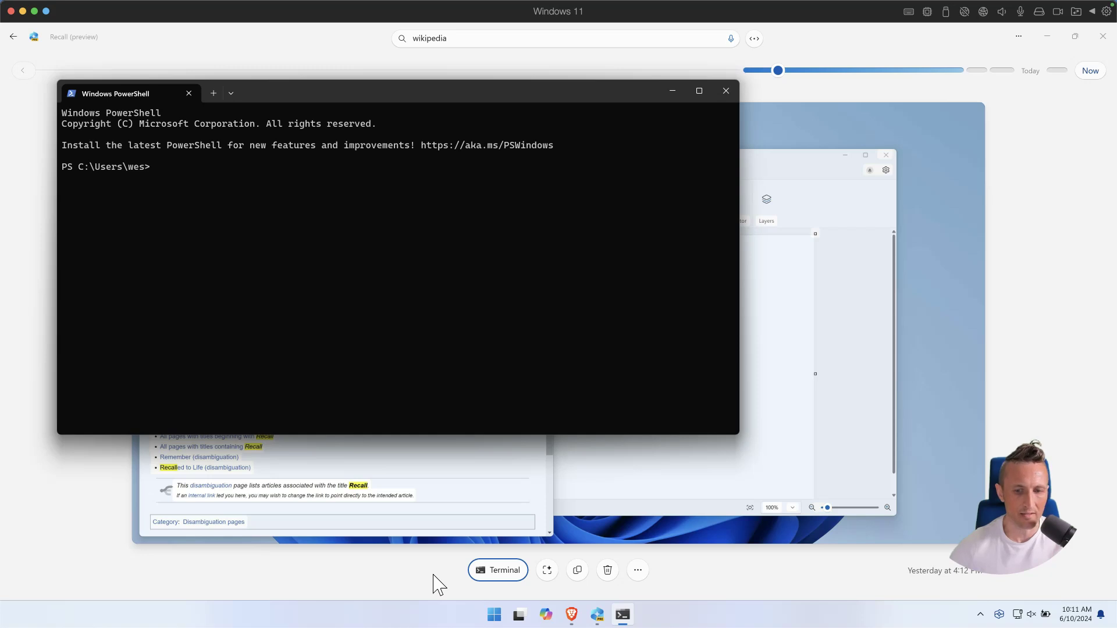
{"action": "left_click", "coordinate": [445, 585]}
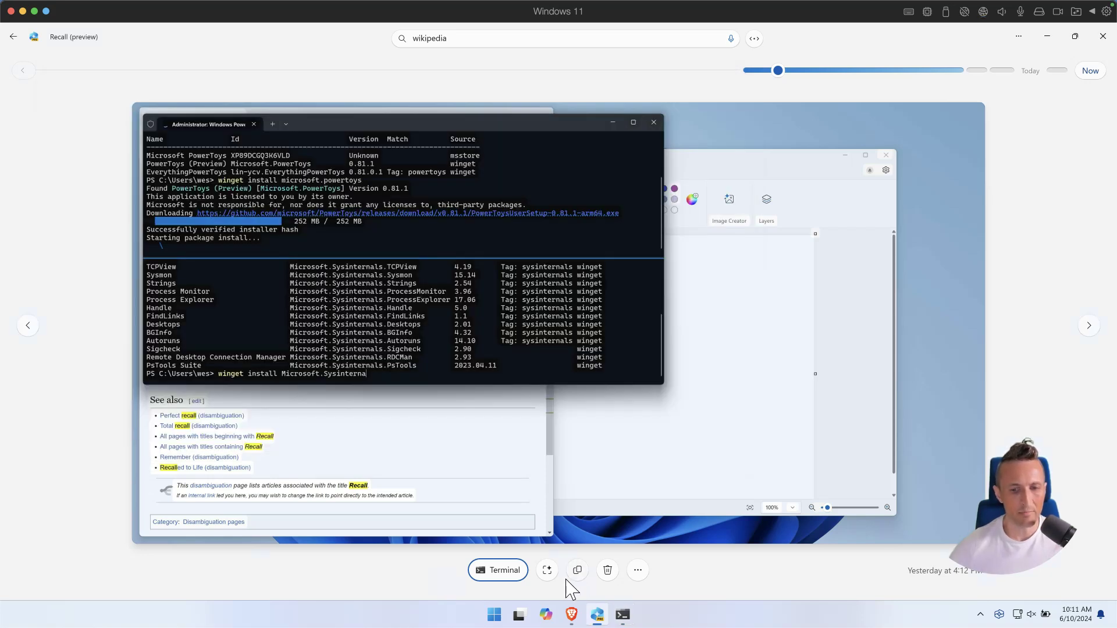
Select the text "Microsoft.Sysinternals.Strings" in the Terminal snapshot, dismiss its text options, and toggle the snapshot's text analysis overlay
{"action": "left_click", "coordinate": [550, 571]}
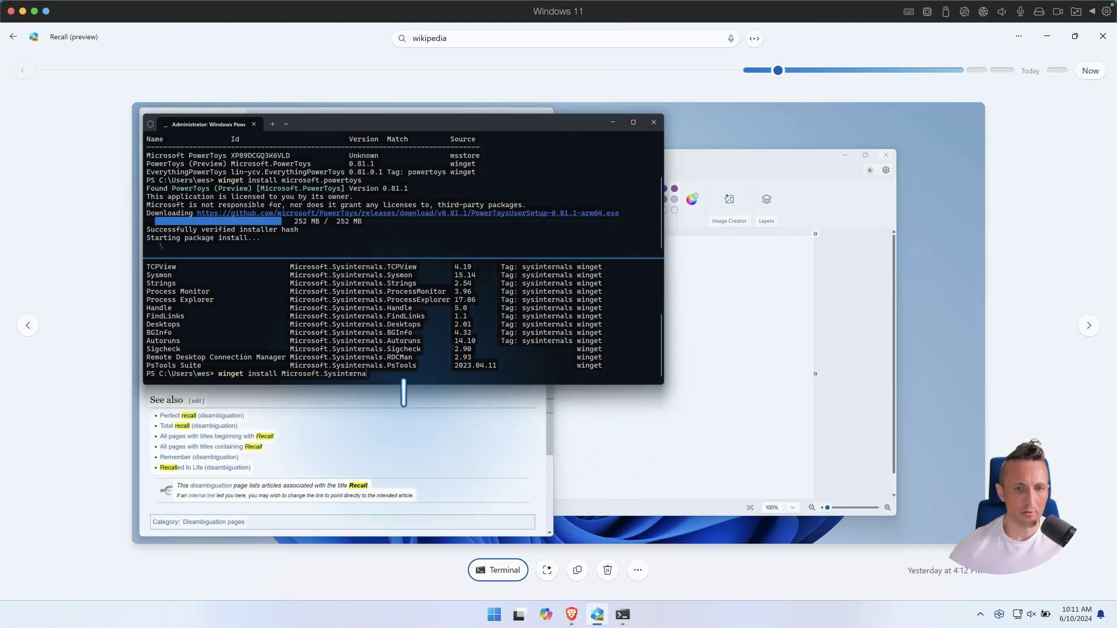
{"action": "left_click_drag", "start_coordinate": [290, 284], "coordinate": [416, 284]}
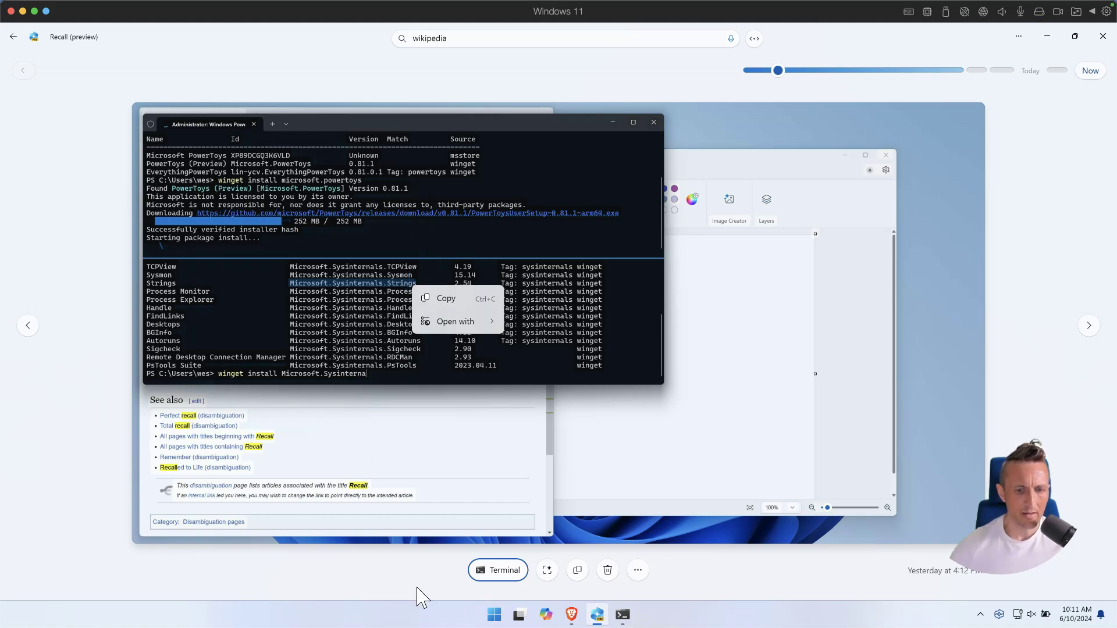
{"action": "left_click", "coordinate": [434, 568]}
{"action": "left_click", "coordinate": [547, 570]}
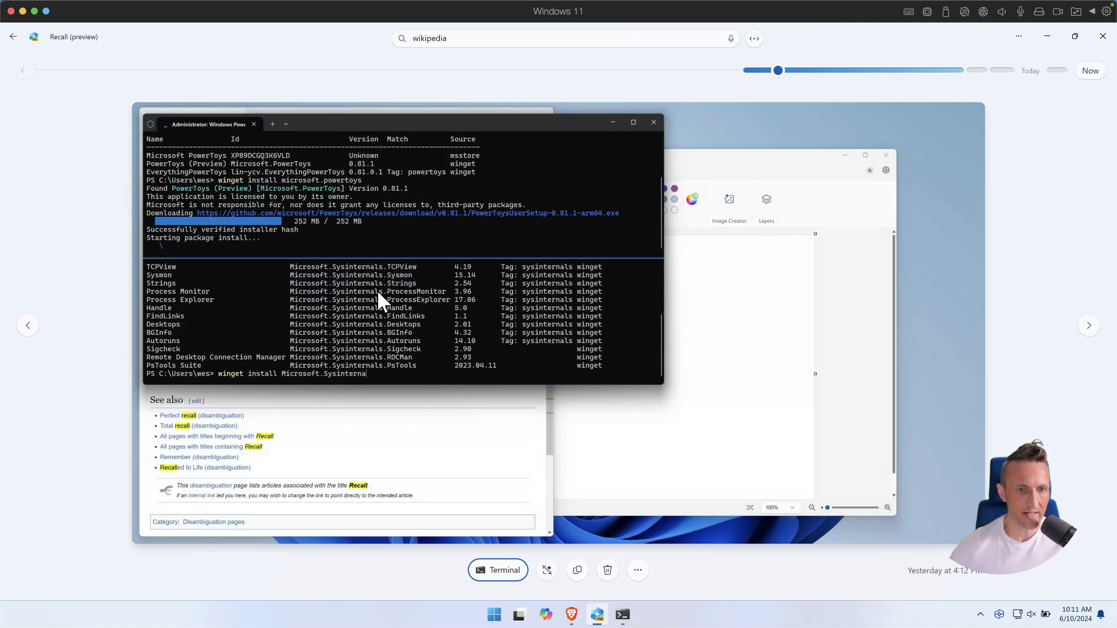
{"action": "left_click", "coordinate": [549, 573]}
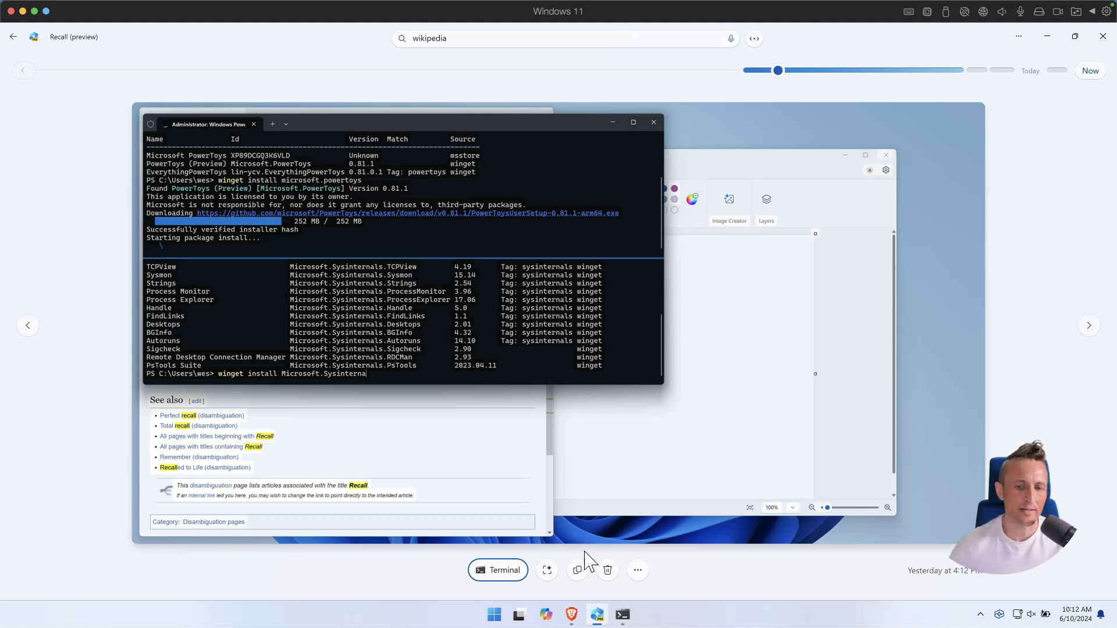
Open the Terminal snapshot for editing in Snipping Tool, then close Snipping Tool
{"action": "left_click", "coordinate": [638, 571]}
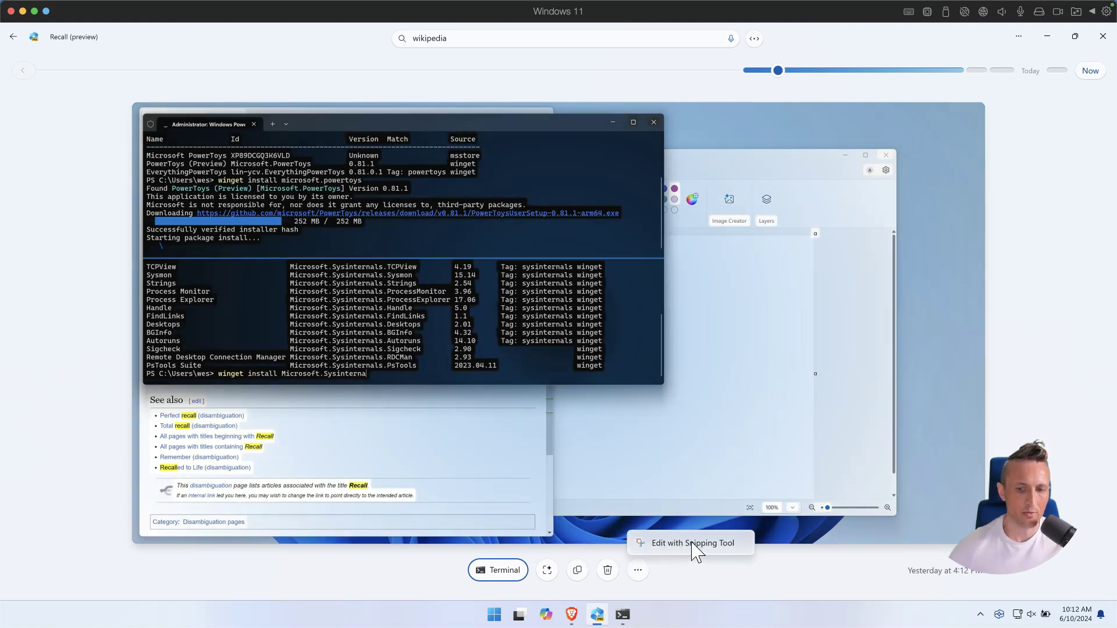
{"action": "left_click", "coordinate": [692, 544]}
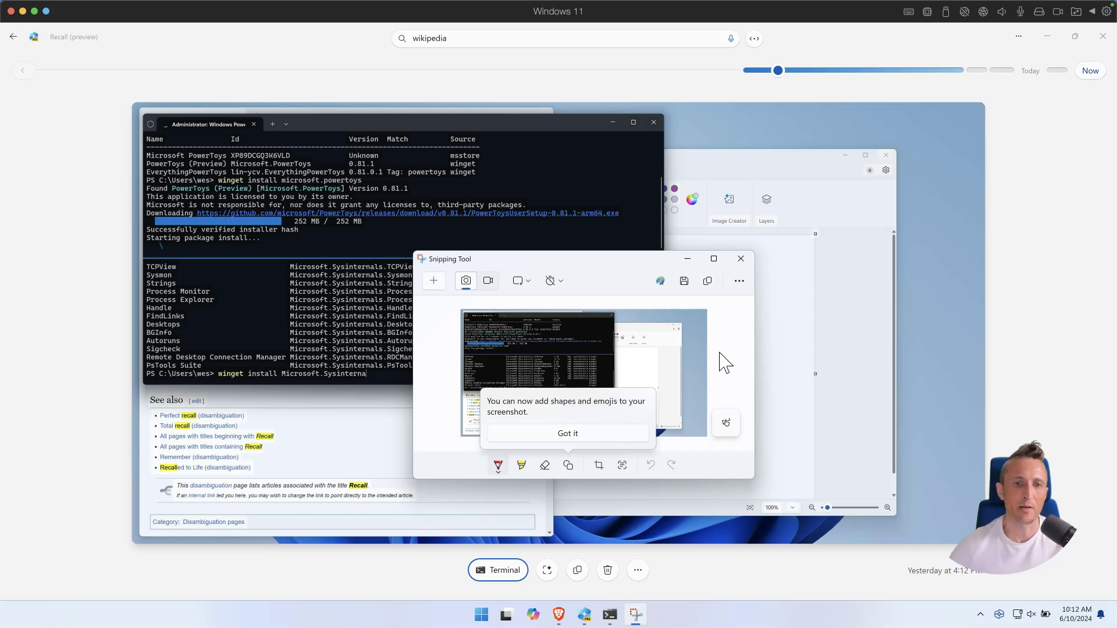
{"action": "left_click", "coordinate": [744, 262]}
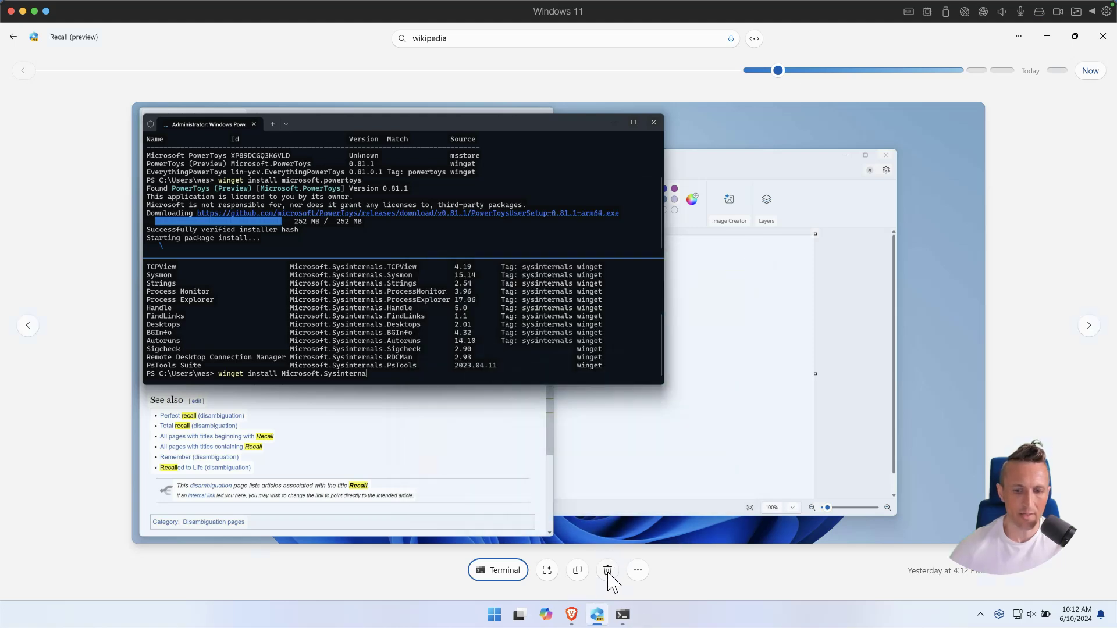
Delete the 4:12 PM Terminal snapshot and opt out of seeing the deletion message again
{"action": "left_click", "coordinate": [608, 570]}
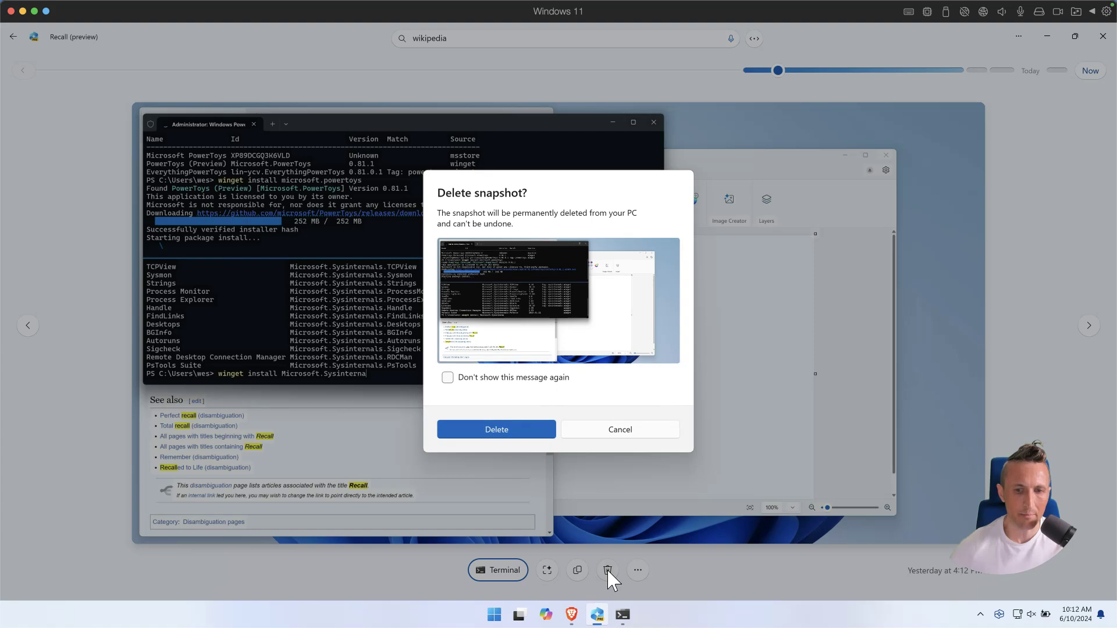
{"action": "left_click", "coordinate": [536, 381]}
{"action": "left_click", "coordinate": [528, 438]}
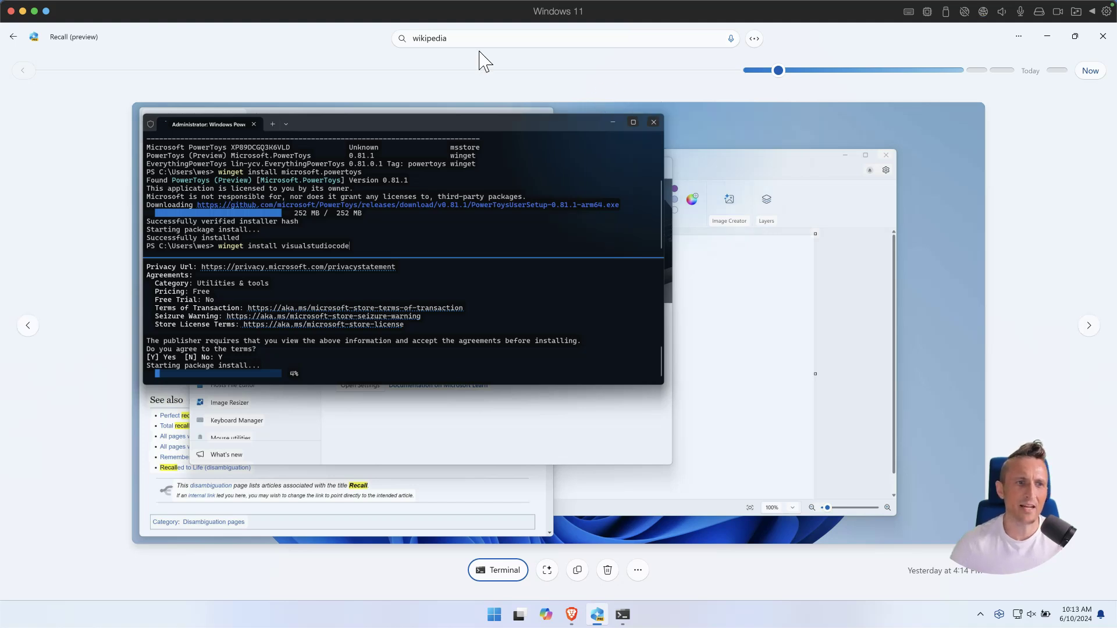
Go back through the previous search results to the "Chocolatey" search
{"action": "left_click", "coordinate": [12, 37]}
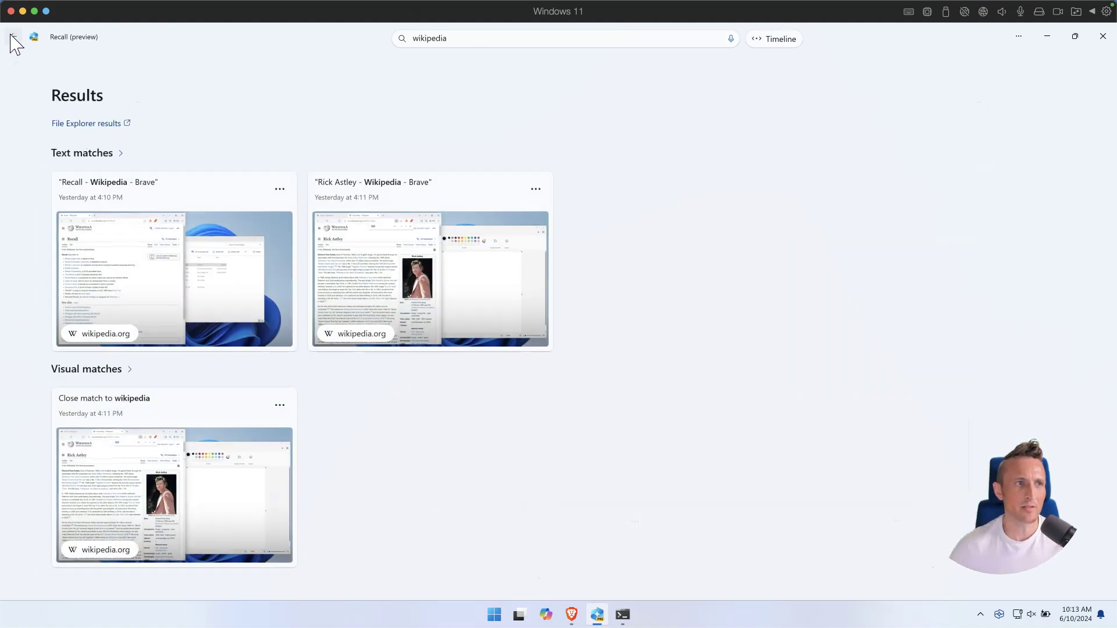
{"action": "left_click", "coordinate": [13, 38]}
{"action": "left_click", "coordinate": [13, 38]}
{"action": "left_click", "coordinate": [13, 38]}
{"action": "left_click", "coordinate": [13, 38]}
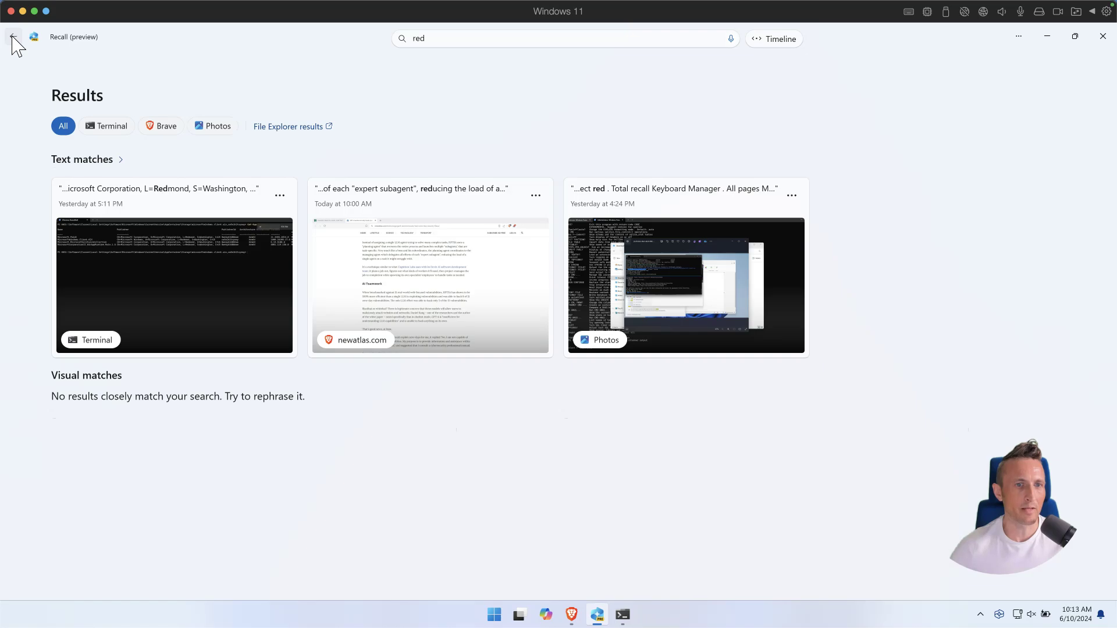
{"action": "left_click", "coordinate": [13, 38]}
{"action": "left_click", "coordinate": [12, 38]}
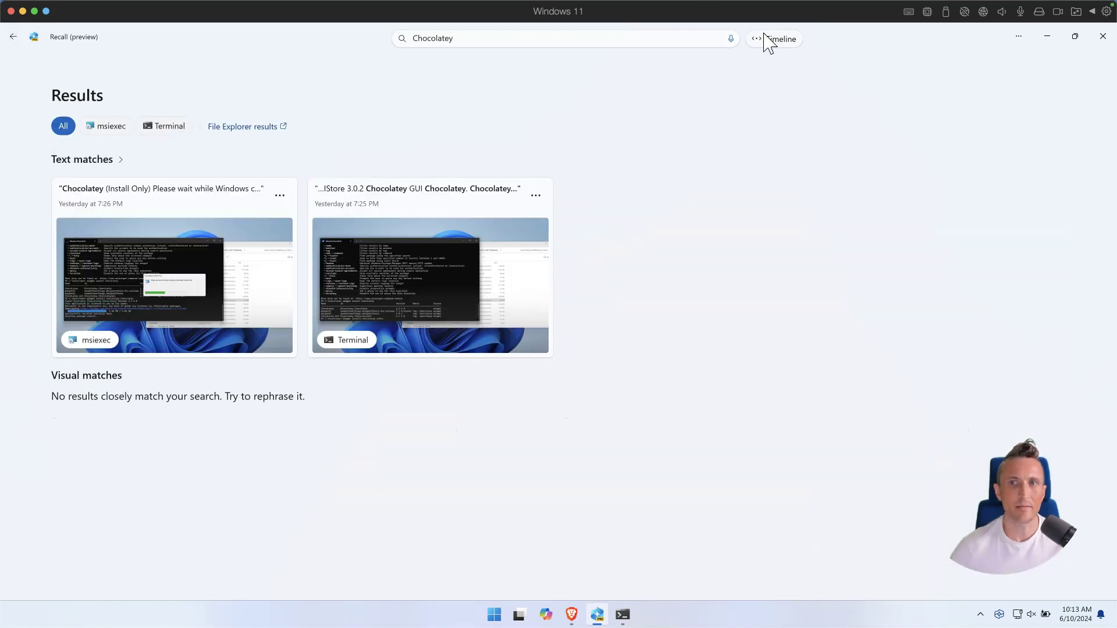
Open the timeline at the present moment, go to today's newatlas.com snapshots, and step back to the 9:58 AM slashdot.org snapshot
{"action": "left_click", "coordinate": [766, 39]}
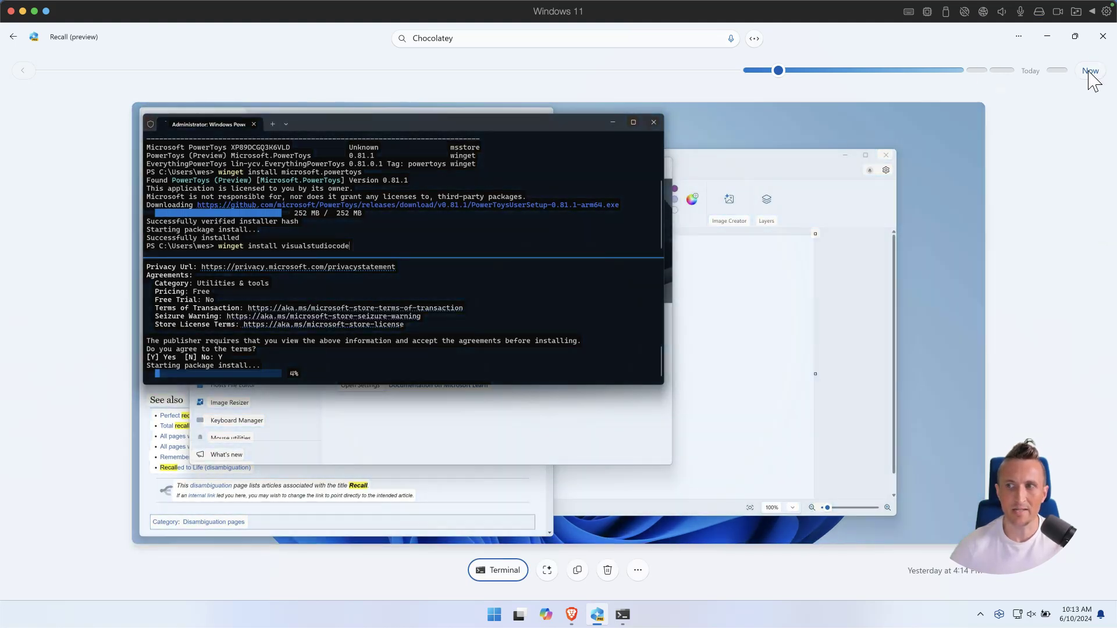
{"action": "left_click", "coordinate": [1089, 72]}
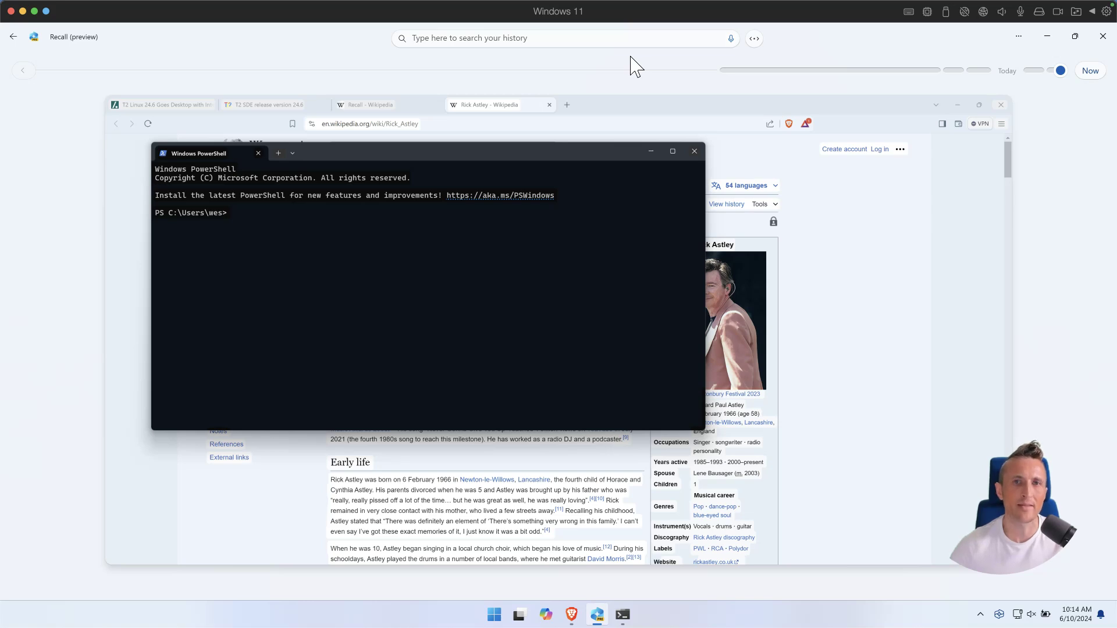
{"action": "left_click", "coordinate": [1037, 70]}
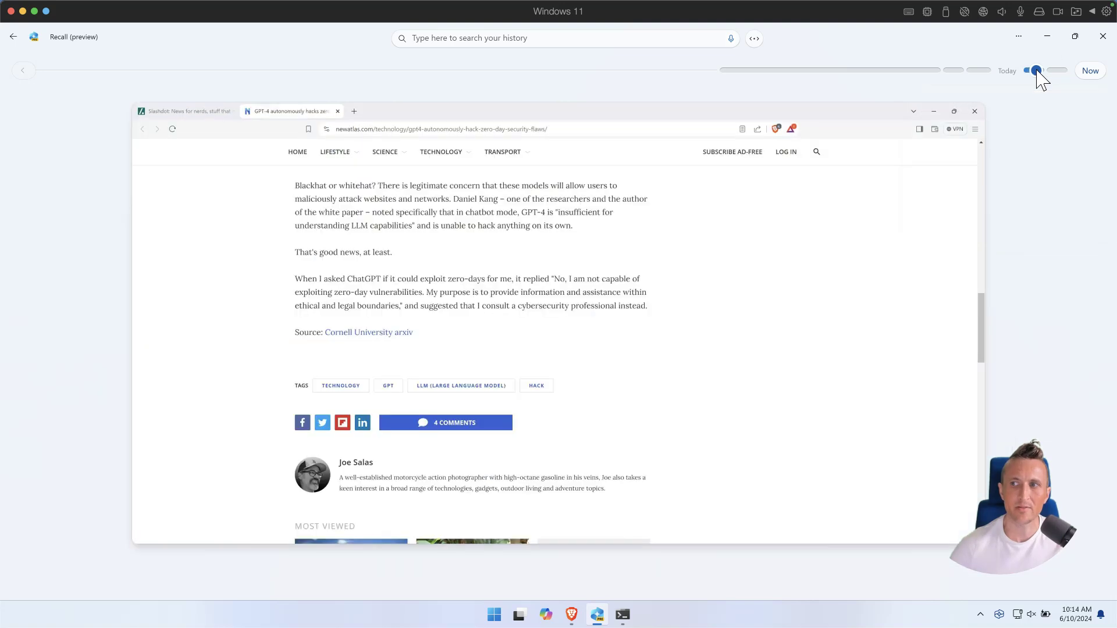
{"action": "key", "text": "Left"}
{"action": "key", "text": "Left"}
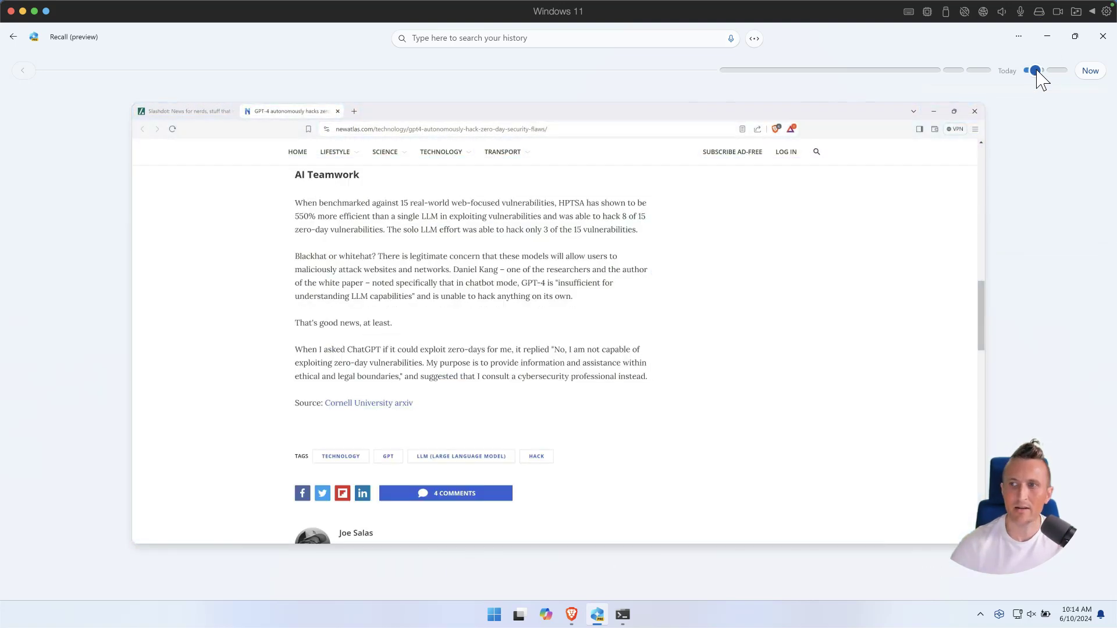
{"action": "key", "text": "Left"}
{"action": "key", "text": "Left"}
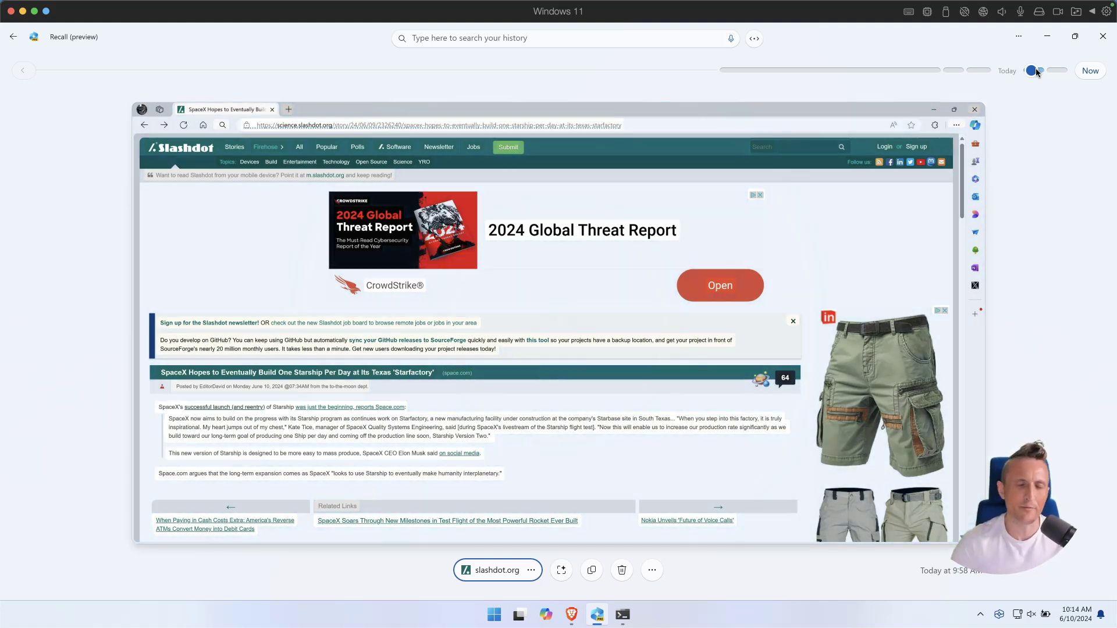
Step forward and back one snapshot at a time through today's newatlas.com captures, ending on the 10:00 AM one
{"action": "key", "text": "Right"}
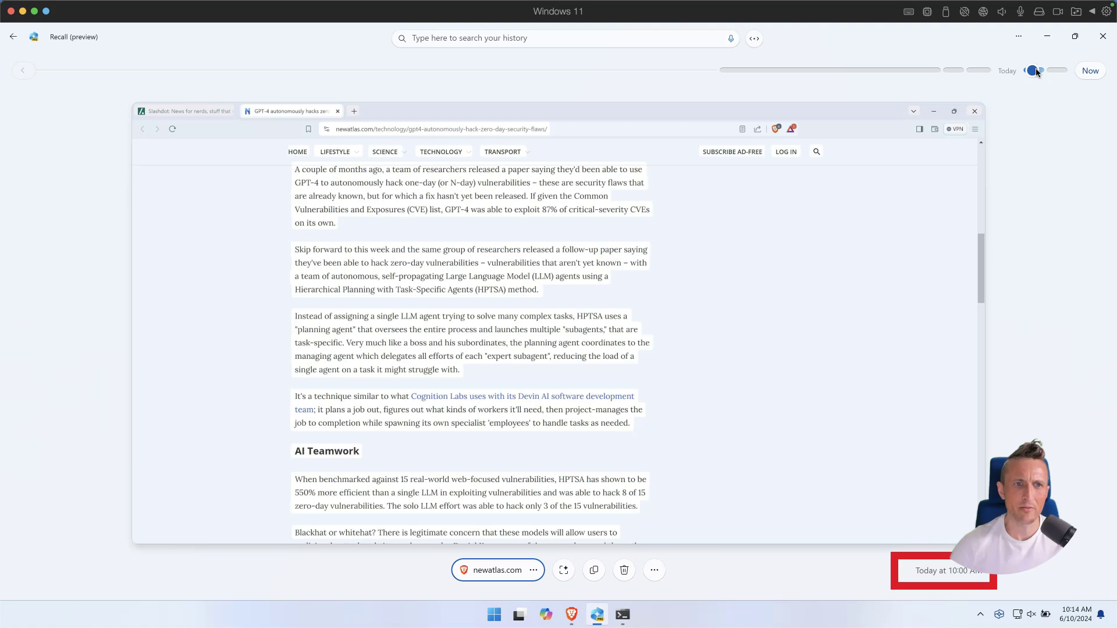
{"action": "key", "text": "Right"}
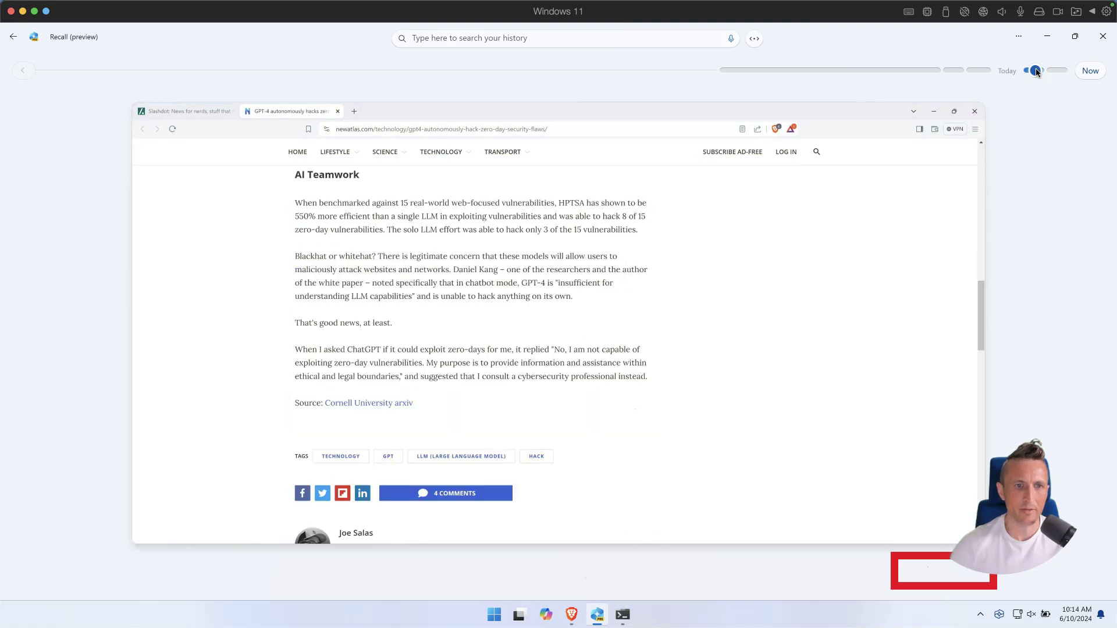
{"action": "key", "text": "Right"}
{"action": "key", "text": "Left"}
{"action": "key", "text": "Left"}
{"action": "key", "text": "Left"}
{"action": "key", "text": "Left"}
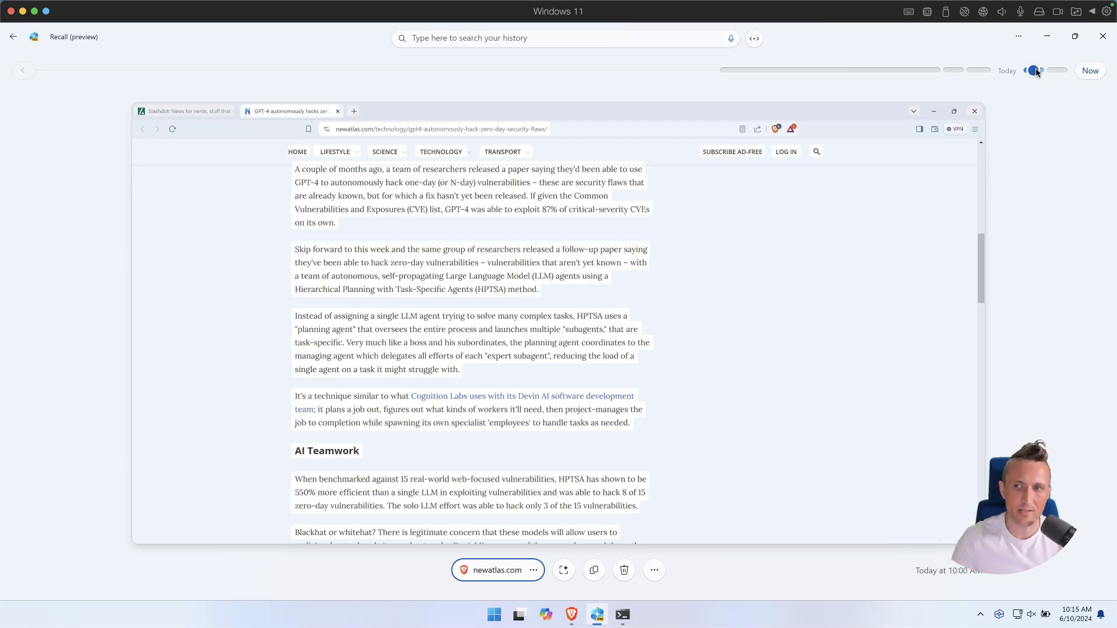
Move along the timeline from the slashdot.org snapshot through newatlas.com to the 10:02 AM computerweekly.com snapshot
{"action": "scroll", "coordinate": [1036, 72], "scroll_direction": "up", "scroll_amount": 1}
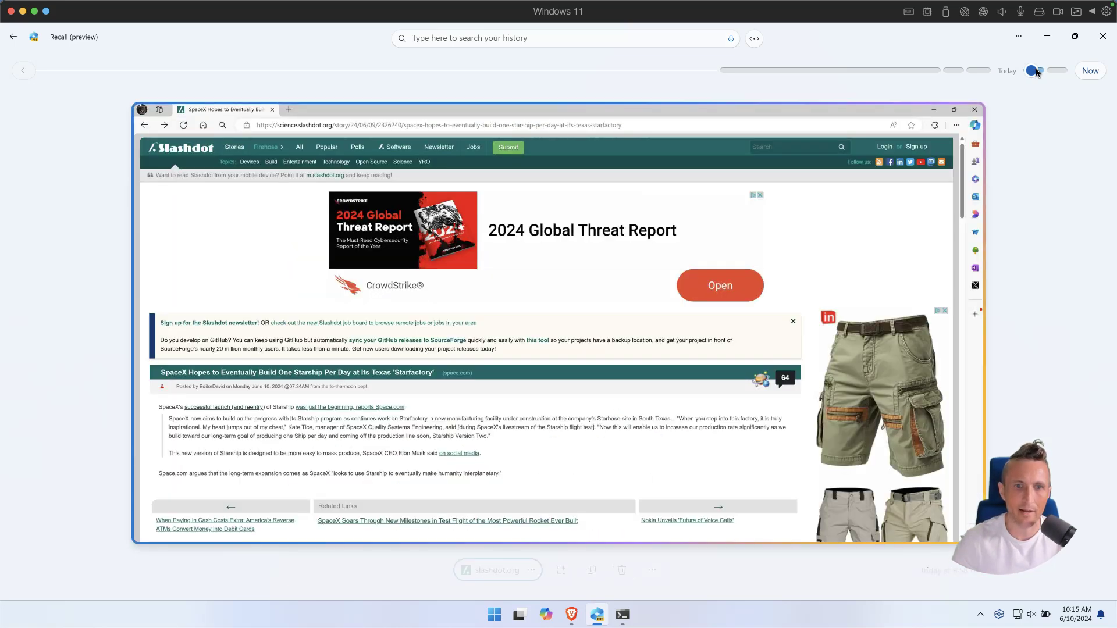
{"action": "scroll", "coordinate": [1036, 72], "scroll_direction": "up", "scroll_amount": 1}
{"action": "scroll", "coordinate": [1036, 72], "scroll_direction": "down", "scroll_amount": 1}
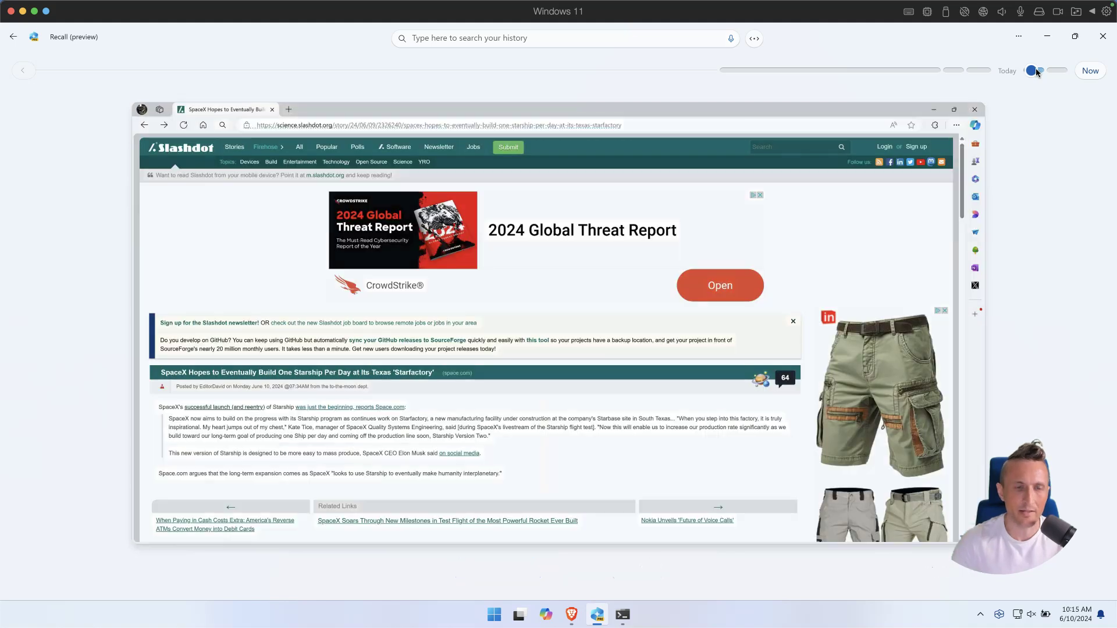
{"action": "scroll", "coordinate": [1036, 72], "scroll_direction": "down", "scroll_amount": 1}
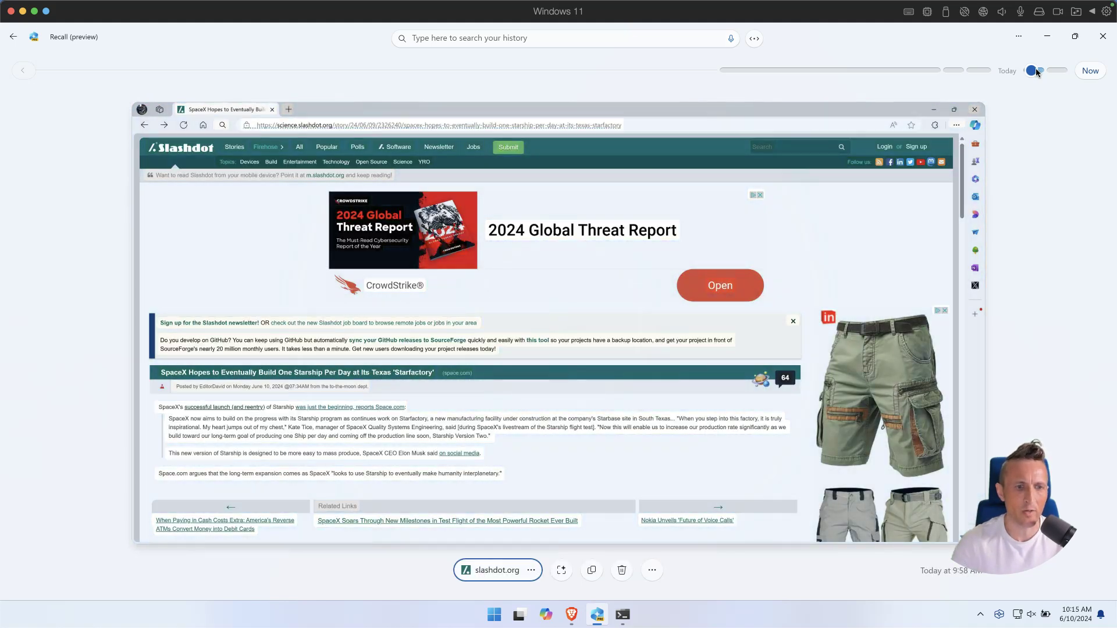
{"action": "scroll", "coordinate": [1036, 72], "scroll_direction": "down", "scroll_amount": 1}
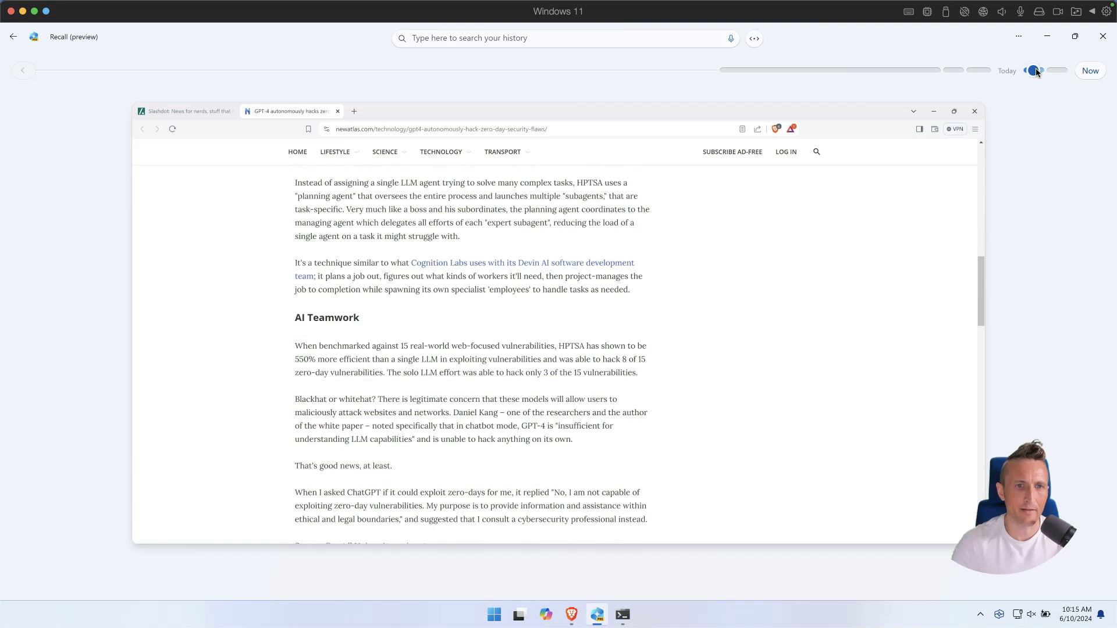
{"action": "scroll", "coordinate": [1036, 72], "scroll_direction": "down", "scroll_amount": 1}
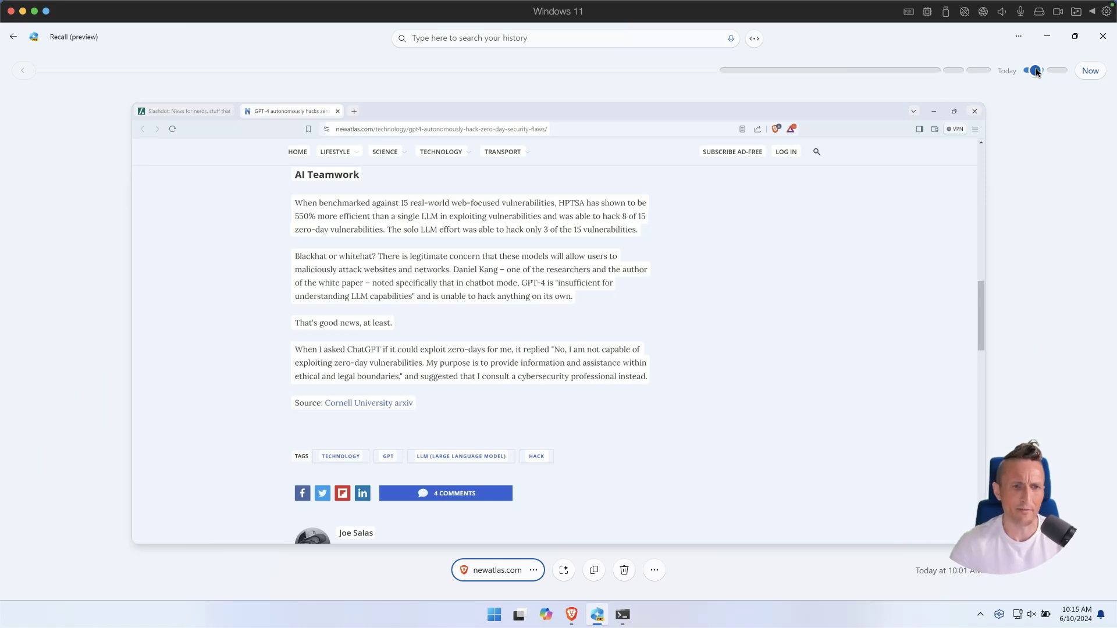
{"action": "scroll", "coordinate": [1036, 72], "scroll_direction": "down", "scroll_amount": 2}
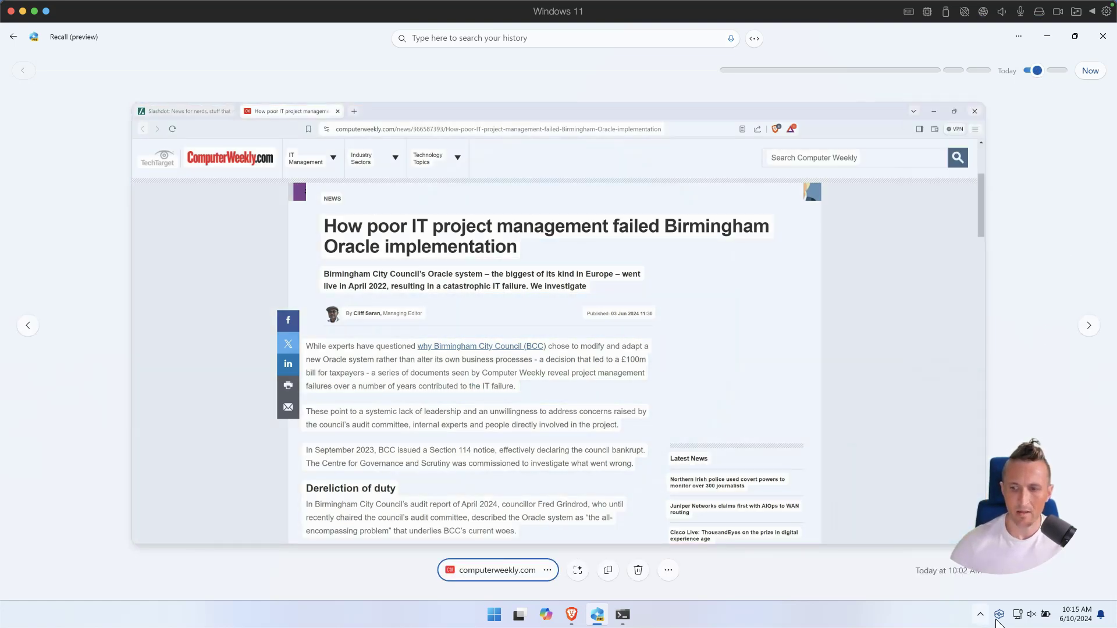
Open the full Recall & snapshots settings from the Recall system tray flyout
{"action": "left_click", "coordinate": [999, 614]}
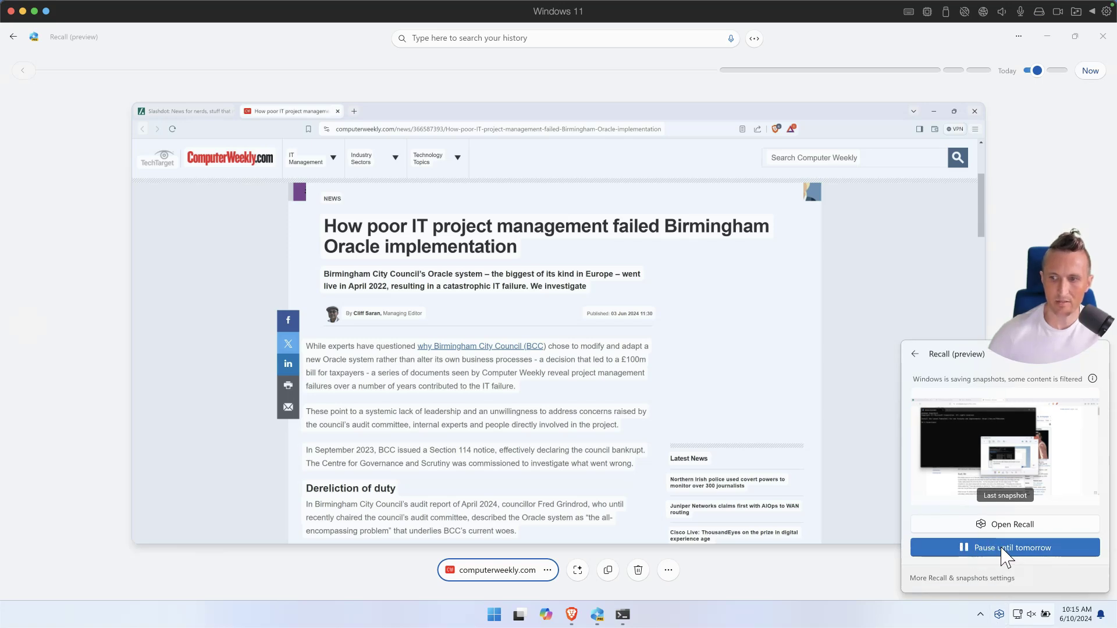
{"action": "left_click", "coordinate": [973, 583]}
{"action": "left_click", "coordinate": [693, 412]}
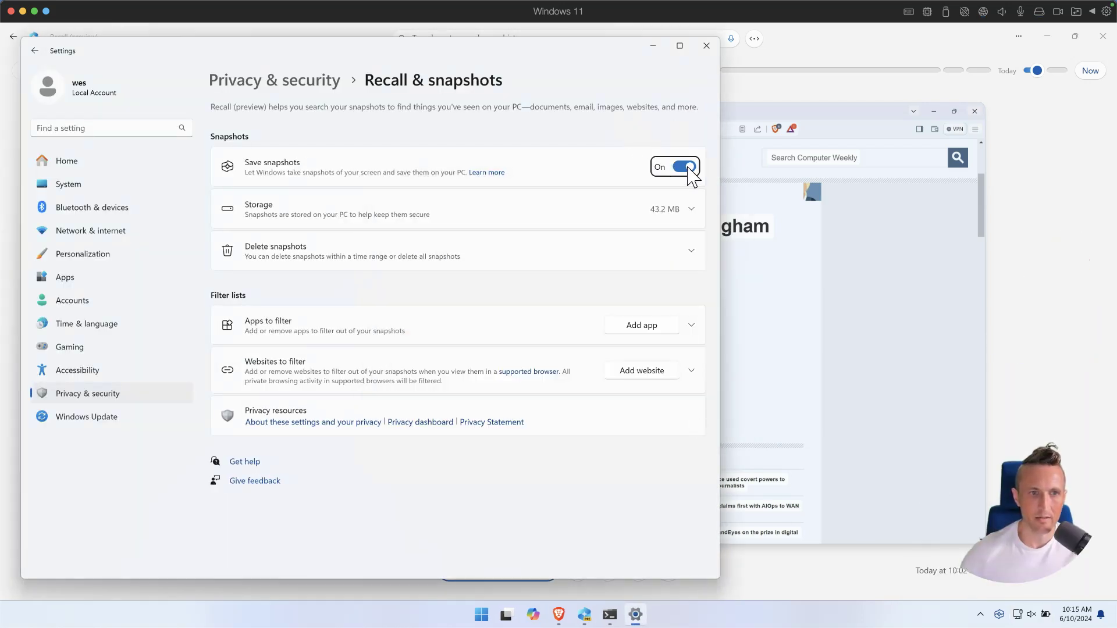
Expand the Delete snapshots settings and review the available deletion timeframes, leaving Past hour selected
{"action": "left_click", "coordinate": [661, 255]}
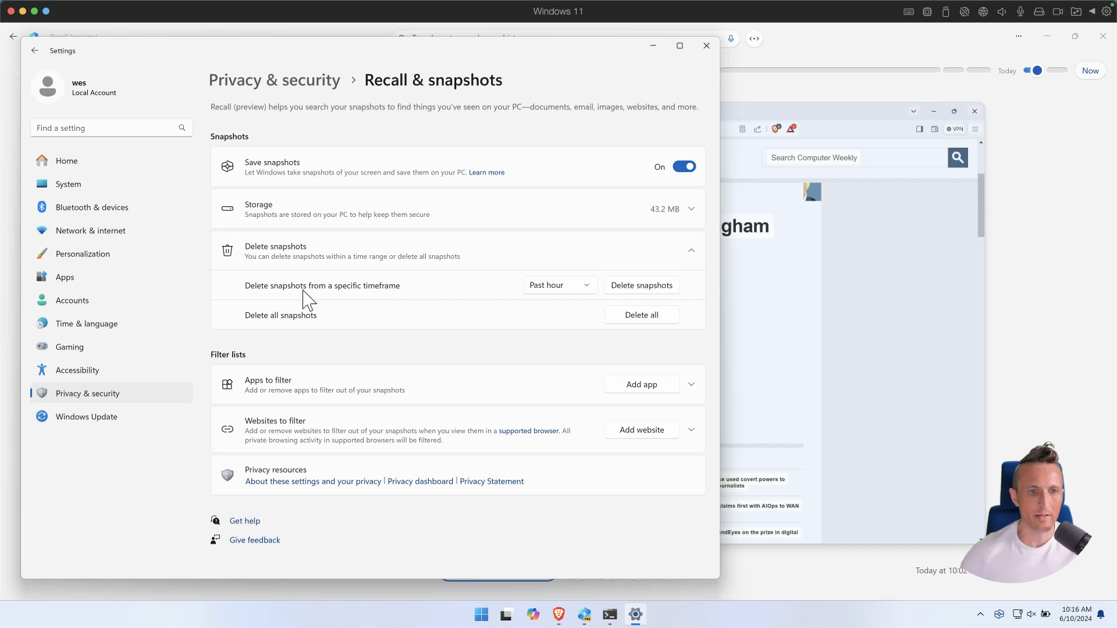
{"action": "left_click", "coordinate": [574, 287]}
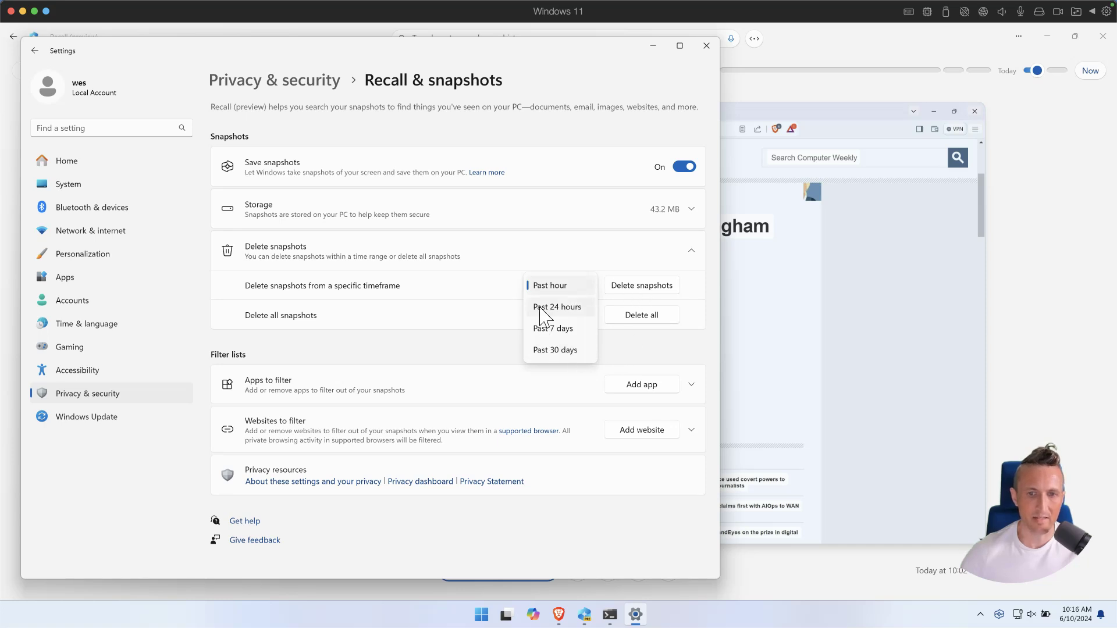
{"action": "left_click", "coordinate": [494, 291]}
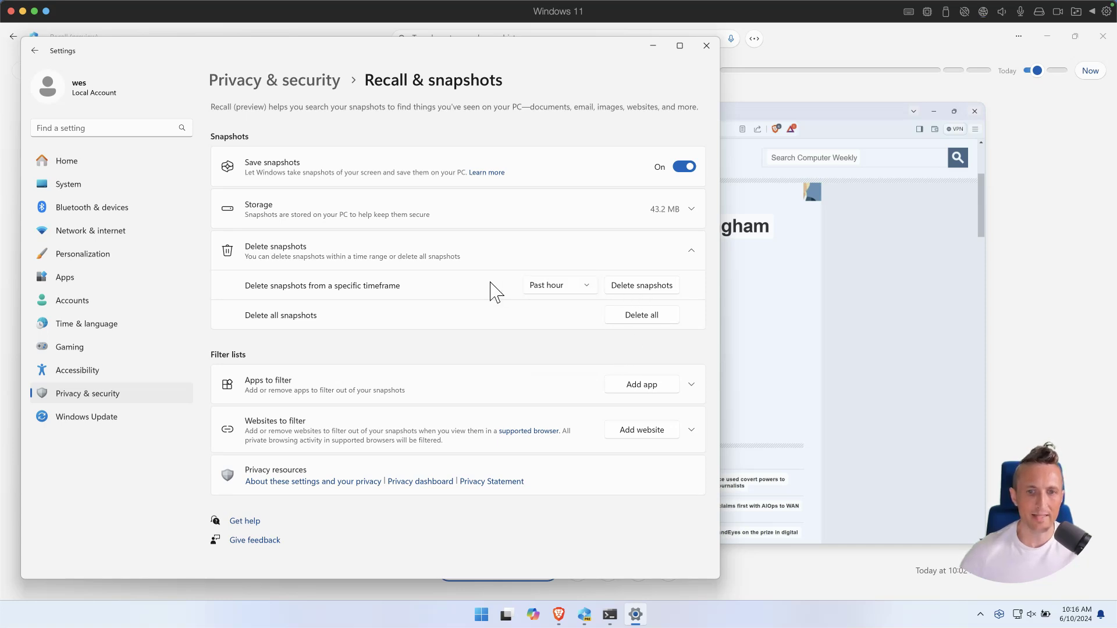
{"action": "left_click", "coordinate": [576, 287]}
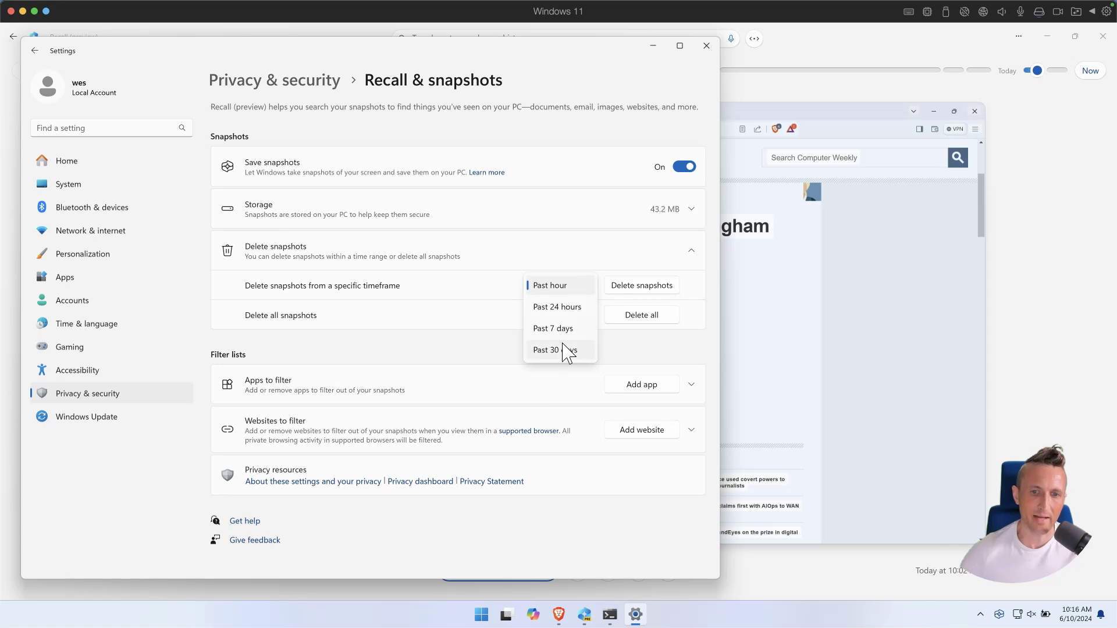
{"action": "left_click", "coordinate": [494, 292]}
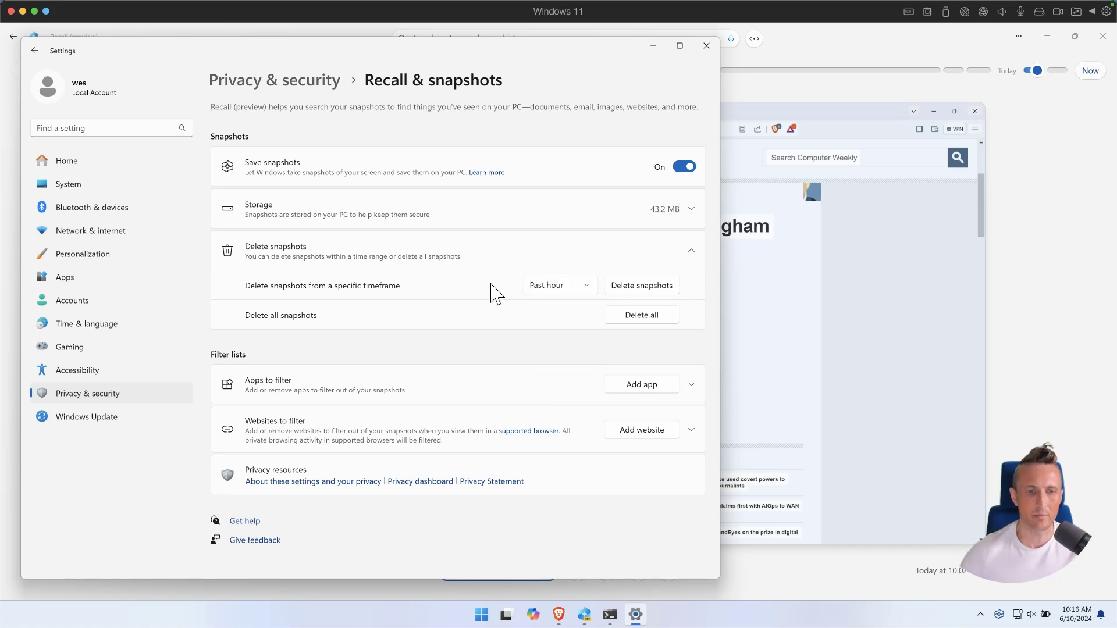